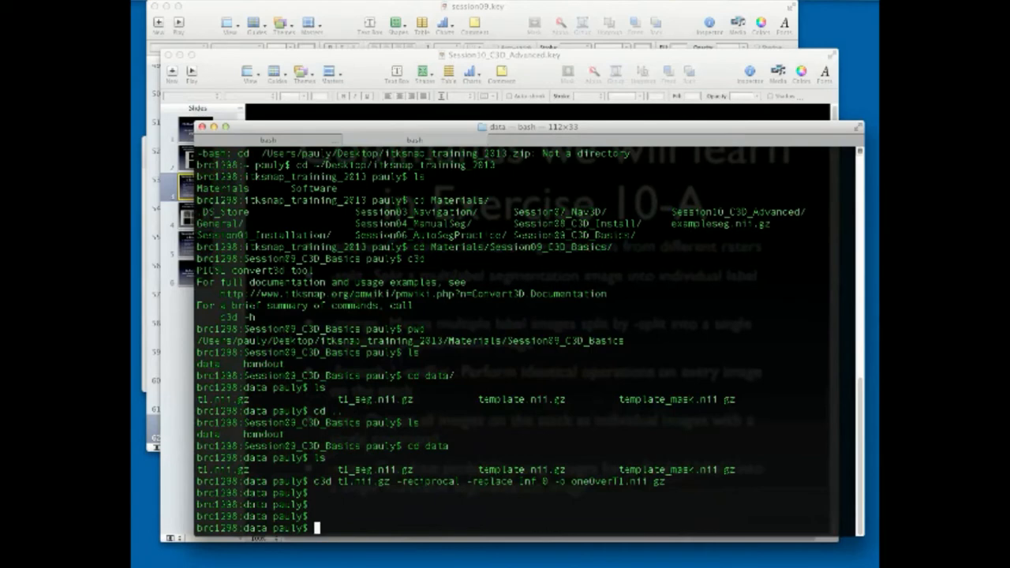
Switch to Finder and open the Materials folder inside itksnap_training_2013 on the Desktop.
mouse_move(236, 565)
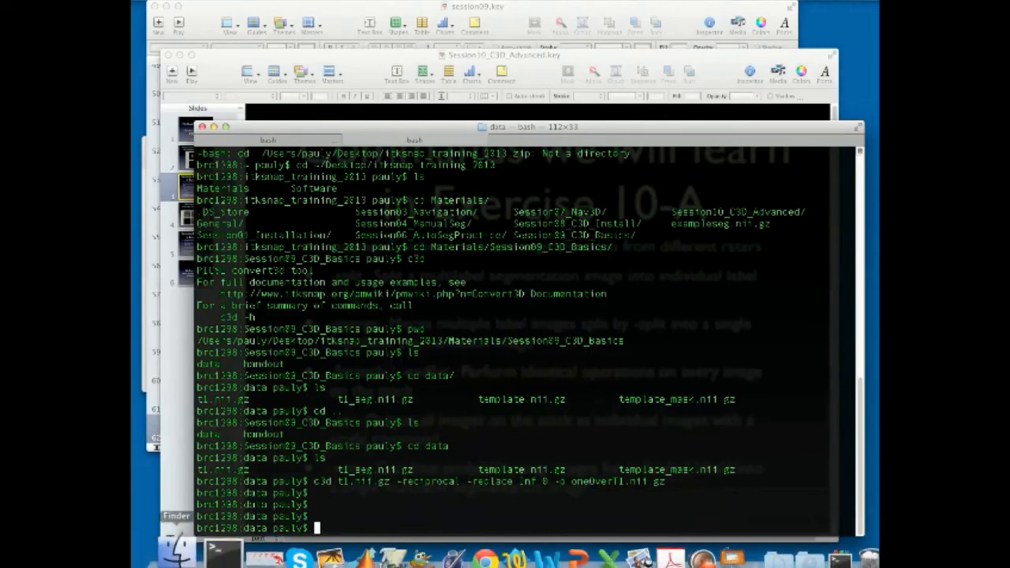
click(183, 554)
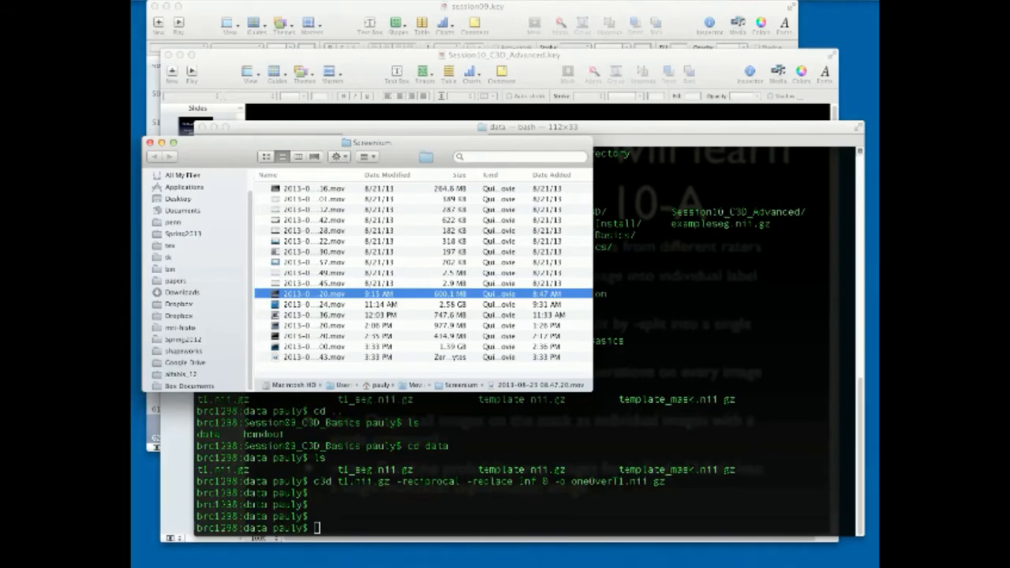
scroll(186, 229, up, 2)
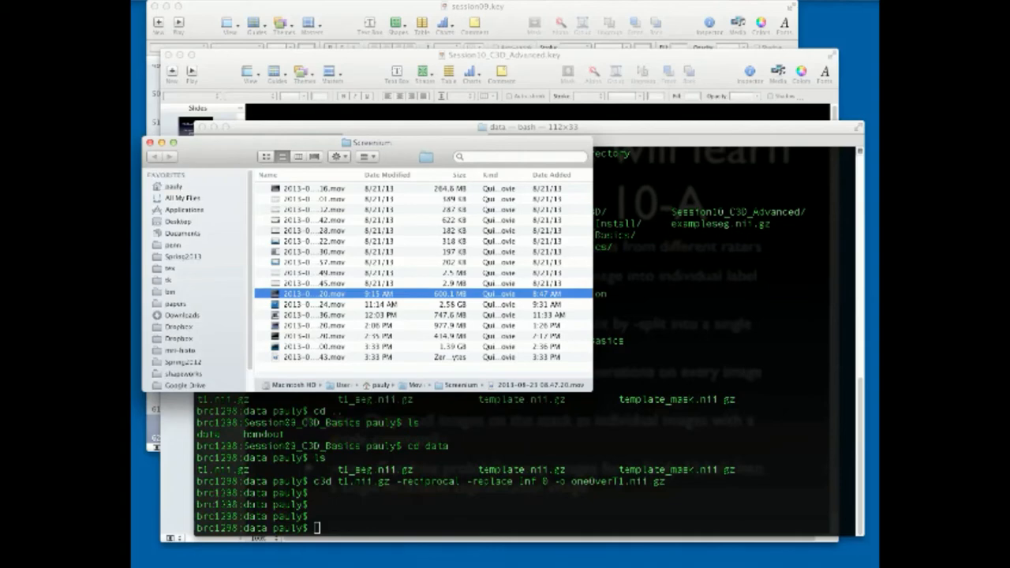
click(179, 222)
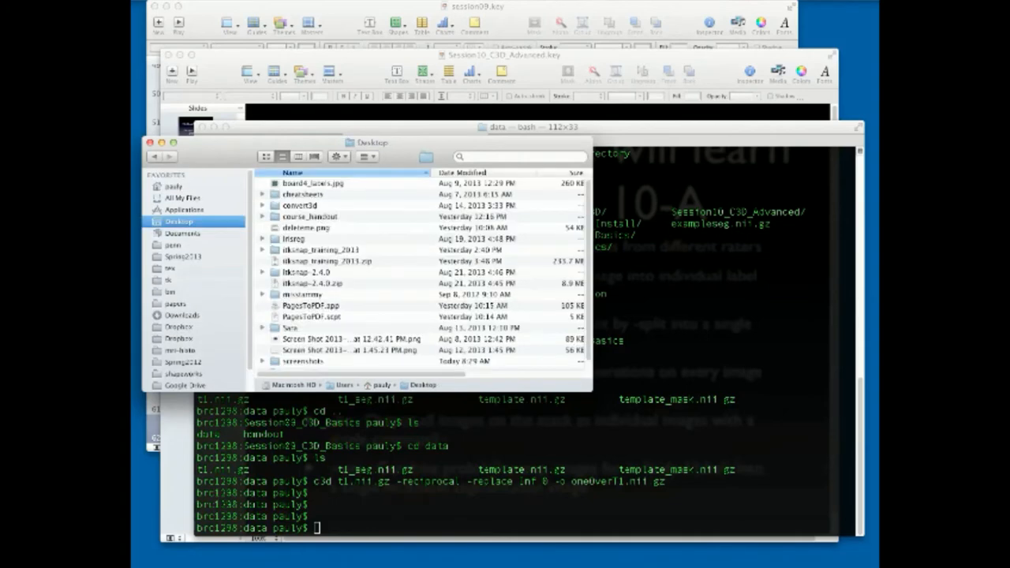
scroll(423, 273, down, 1)
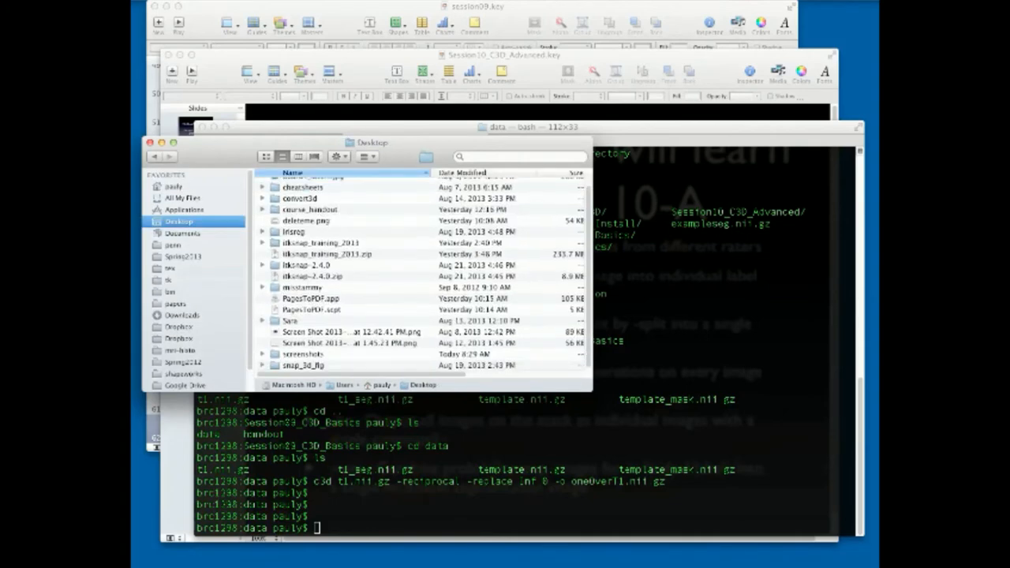
double_click(320, 243)
double_click(298, 195)
click(155, 156)
double_click(298, 183)
Open session10_handout.pdf from the handout folder of Session10_C3D_Advanced.
scroll(367, 274, down, 10)
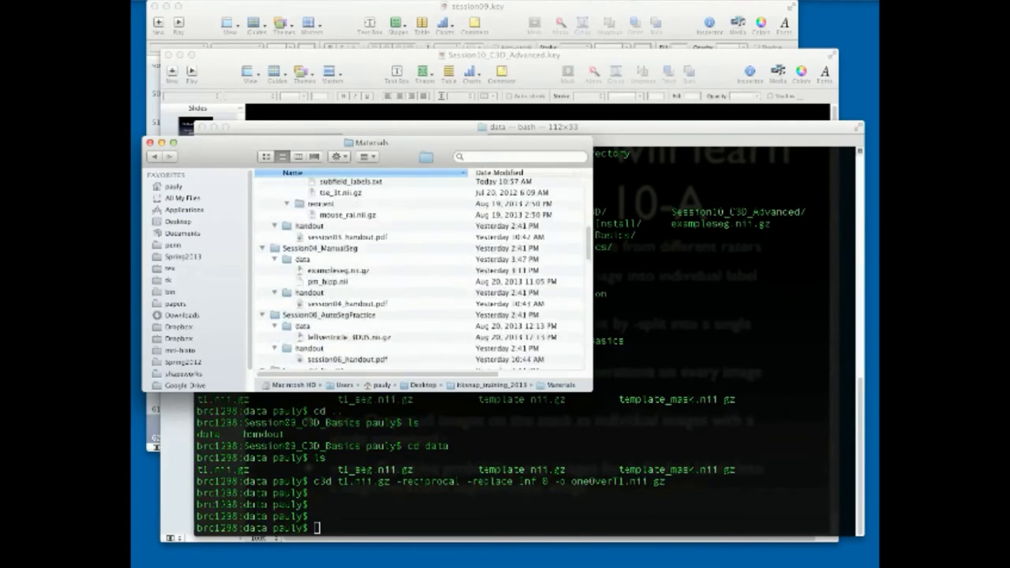
scroll(422, 272, down, 10)
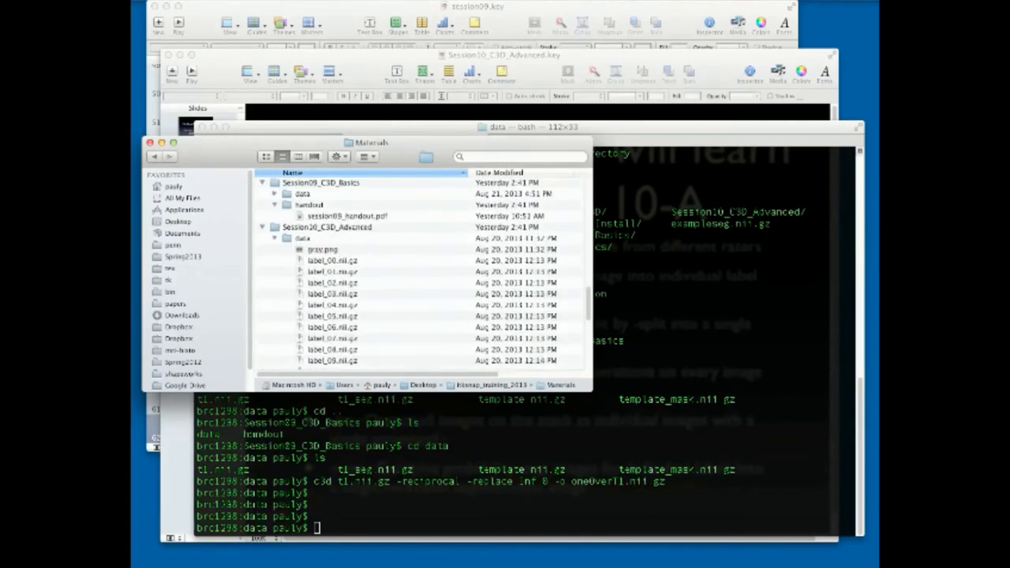
scroll(423, 272, down, 10)
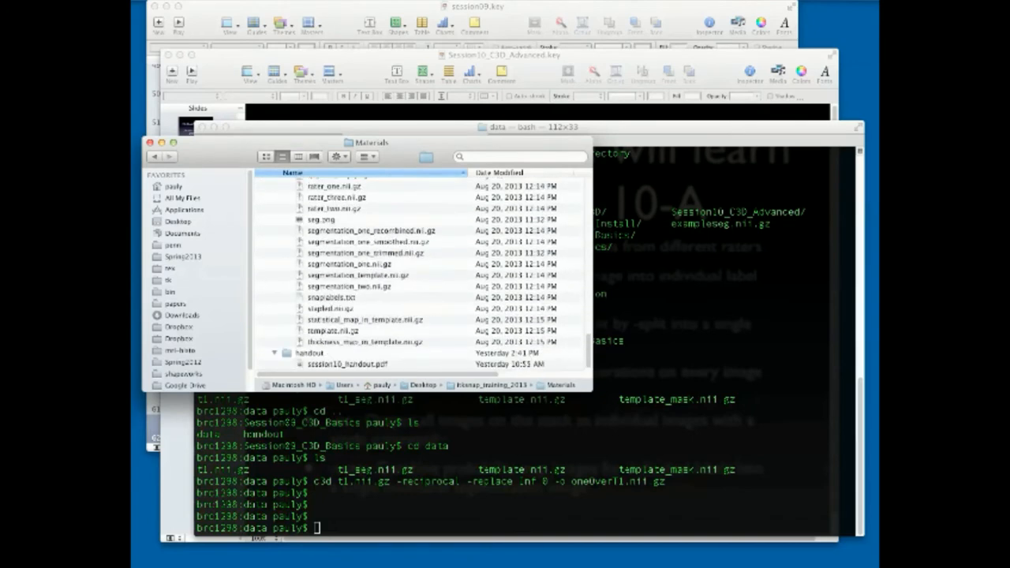
double_click(347, 364)
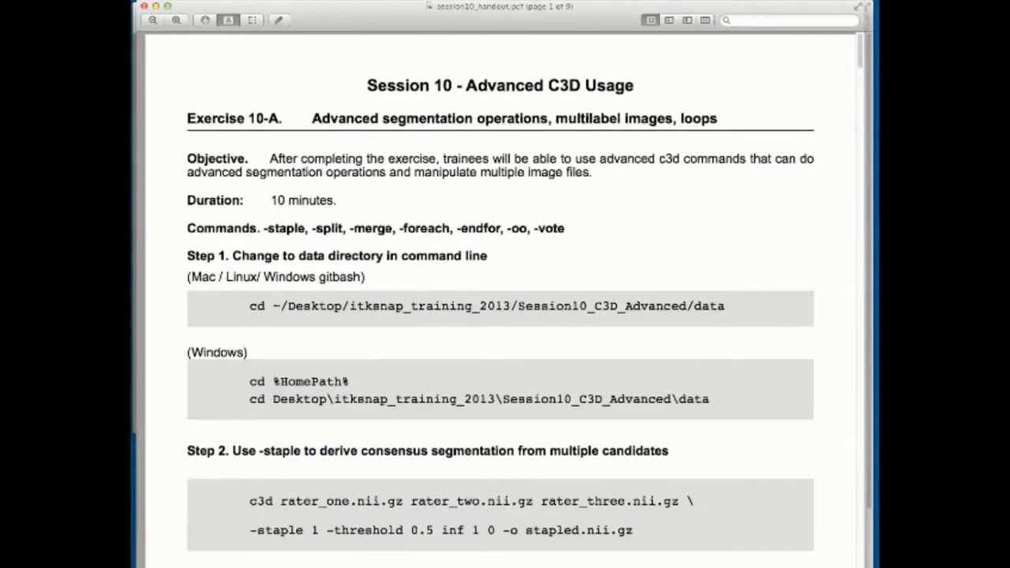
Read Exercise 10-A in the handout through Step 3, moving the handout window partly aside.
scroll(500, 300, down, 3)
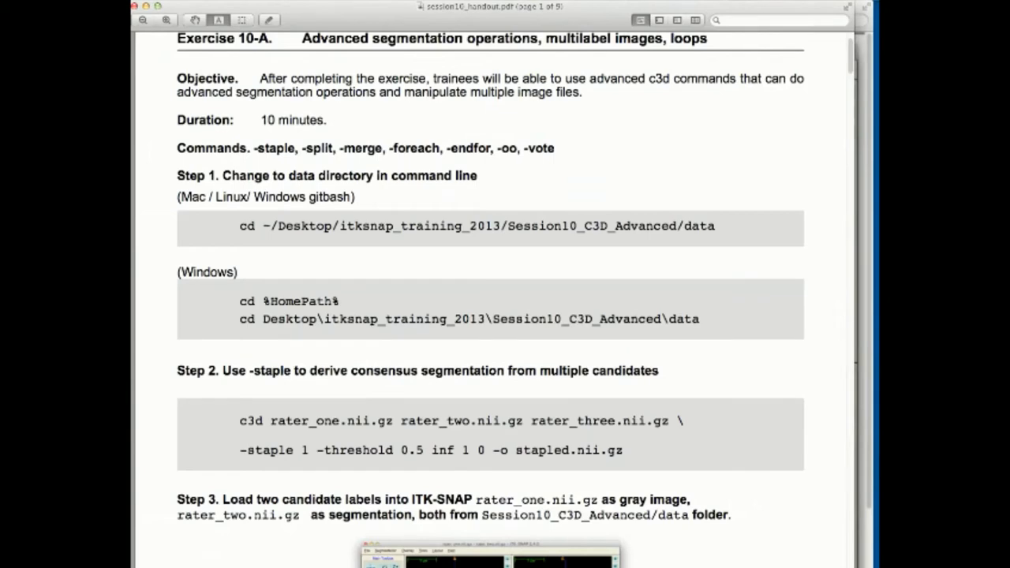
scroll(490, 300, down, 2)
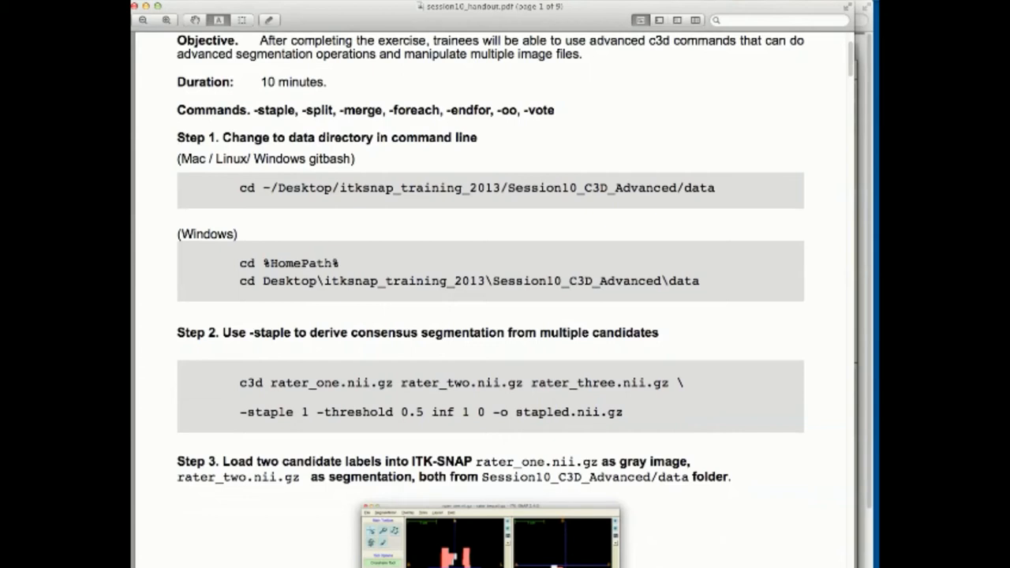
scroll(513, 300, down, 5)
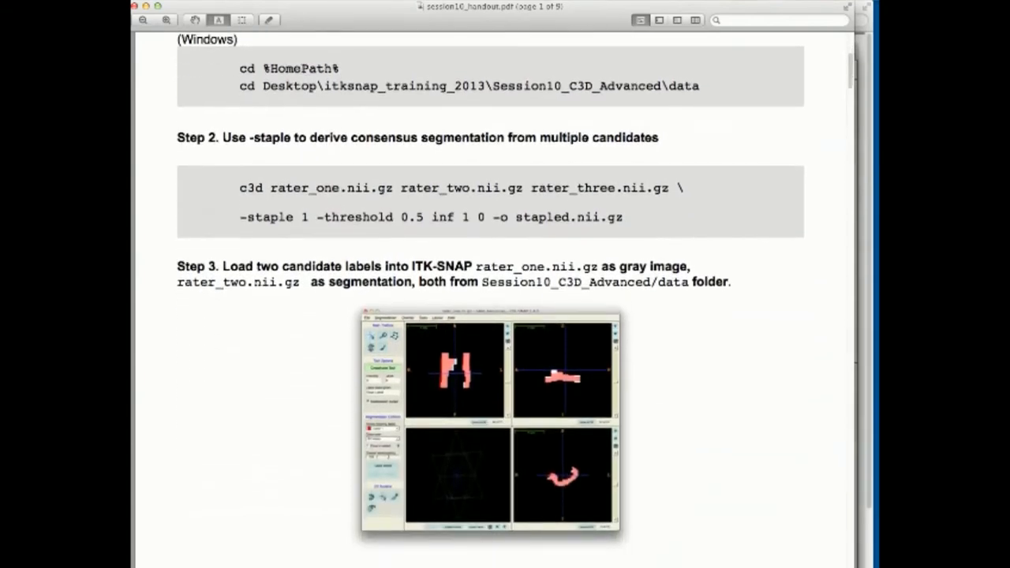
drag(600, 6, 490, 12)
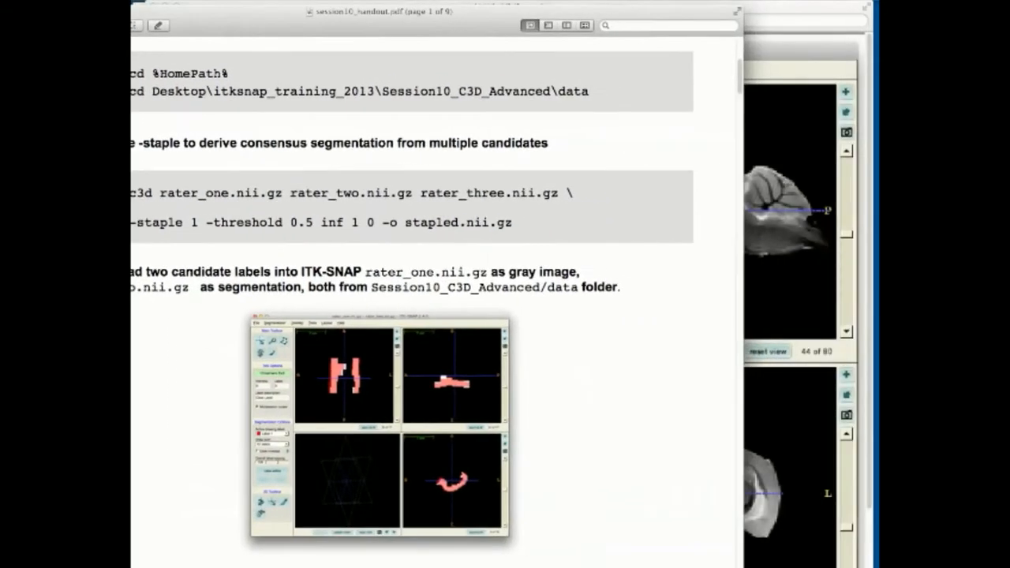
Switch to Terminal and print the current working directory with pwd.
key(super+Tab)
key(super+Tab)
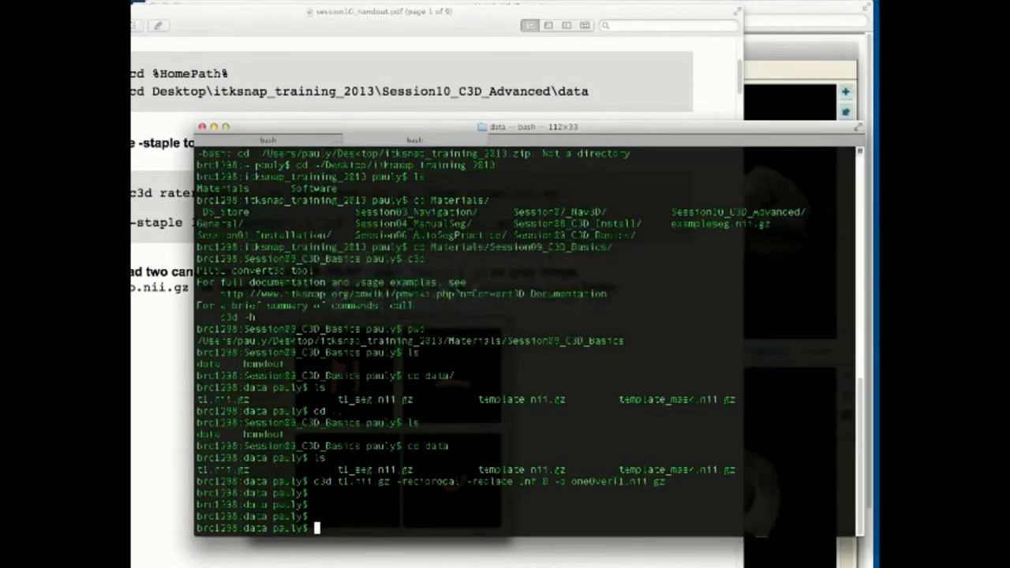
key(Return)
key(Return)
text(pwd)
key(Return)
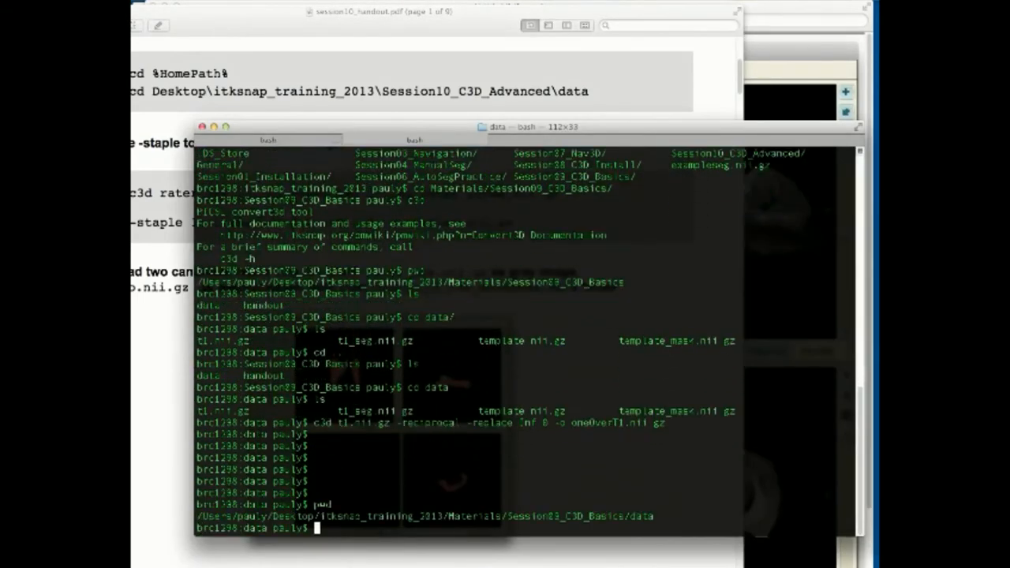
Go up two directories to Materials, and from there change into Session10_C3D_Advanced/data.
text(cd ../../)
key(Return)
text(cd)
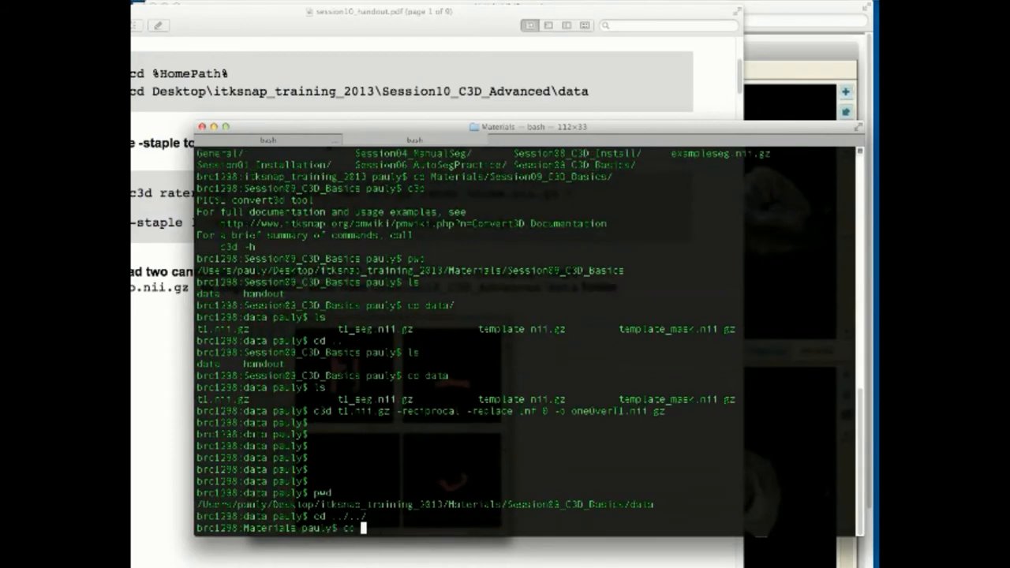
key(Tab)
key(Tab)
text(Session10)
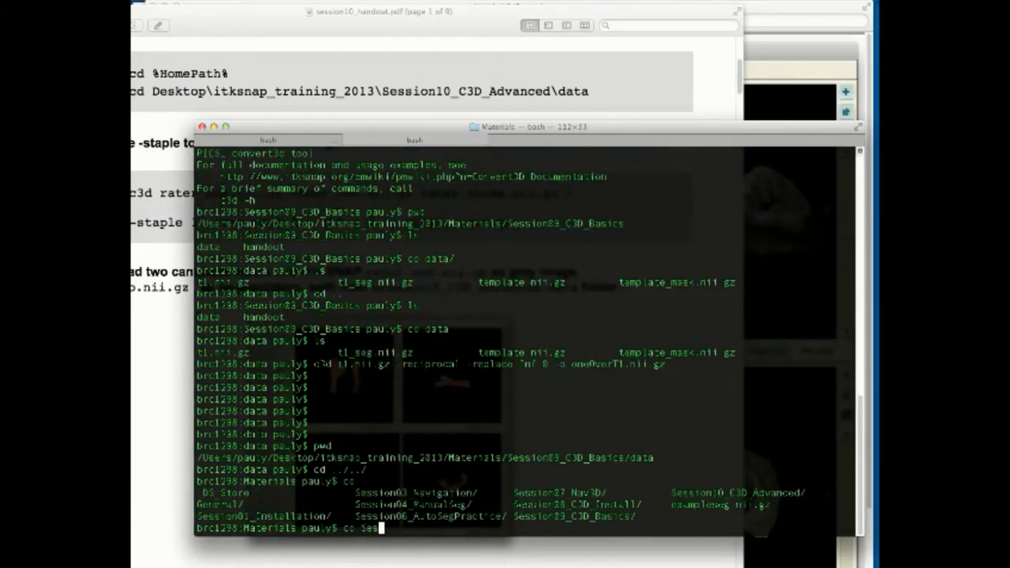
key(Tab)
text(data)
key(Return)
Check the working directory with pwd and run c3d without arguments to test that it is available.
text(pwd)
key(Return)
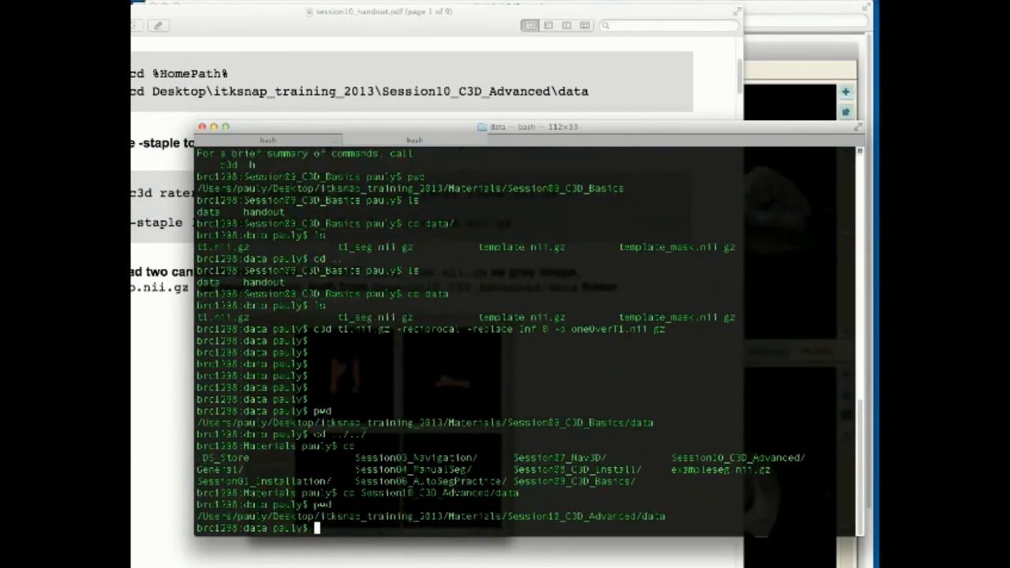
text(c3d)
key(Return)
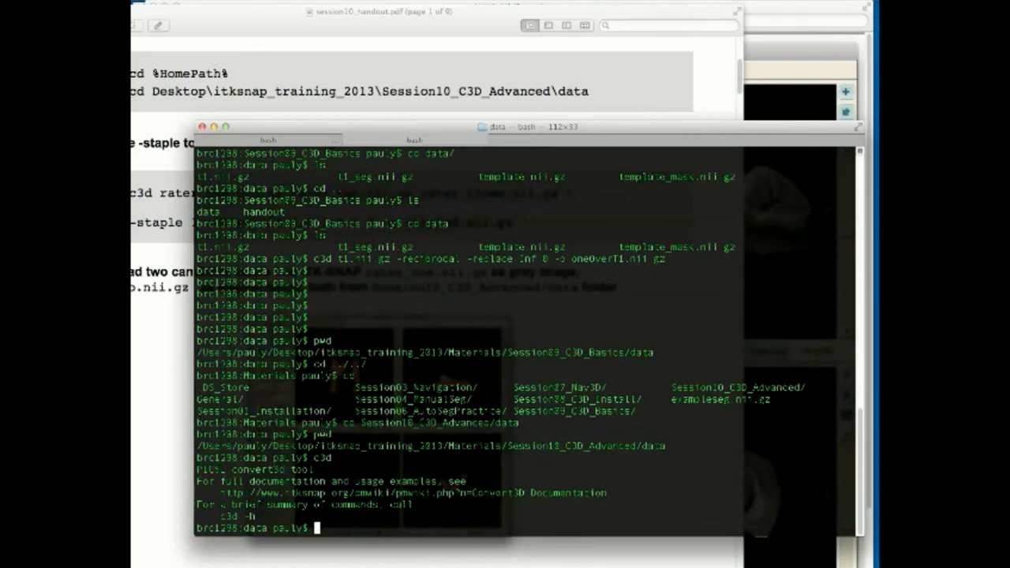
Arrange the handout and terminal windows so the Step 2 command can be consulted while entering it.
drag(426, 127, 634, 121)
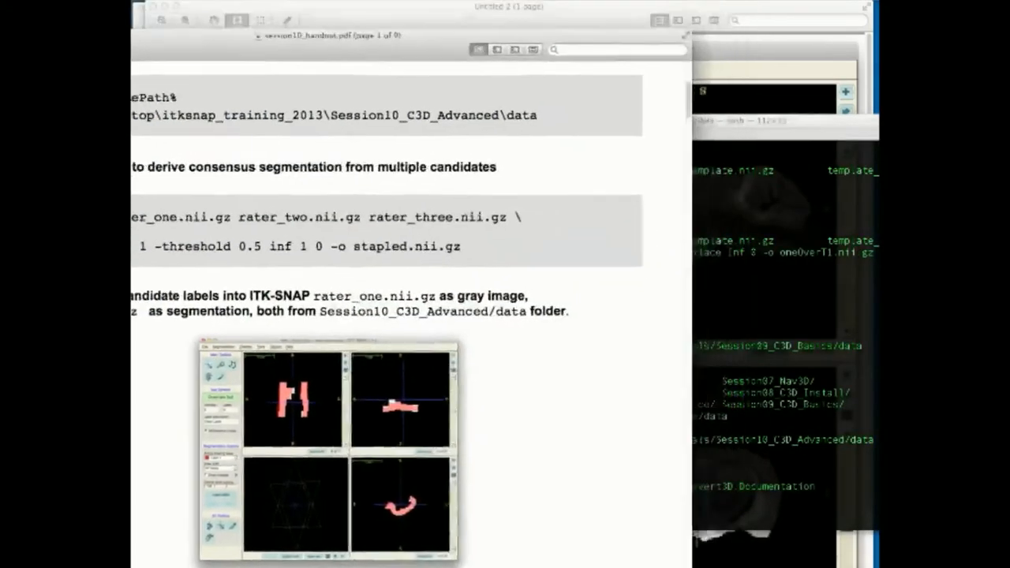
drag(332, 35, 397, 26)
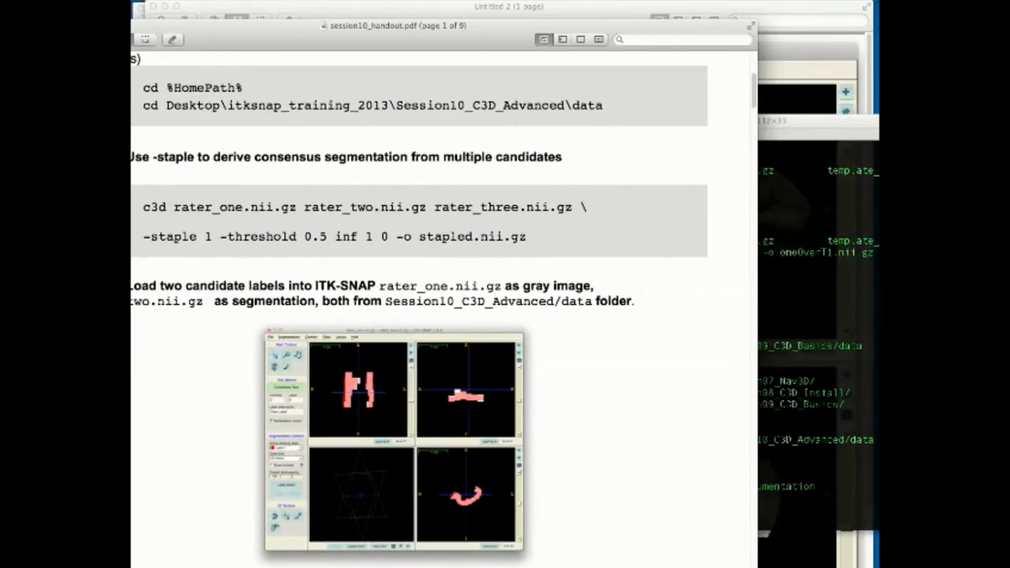
click(817, 121)
drag(817, 120, 771, 113)
Start a c3d command with rater_one.nii.gz, rater_two.nii.gz and rater_three.nii.gz as inputs, and reposition the terminal and handout windows.
text(c3d rater_on)
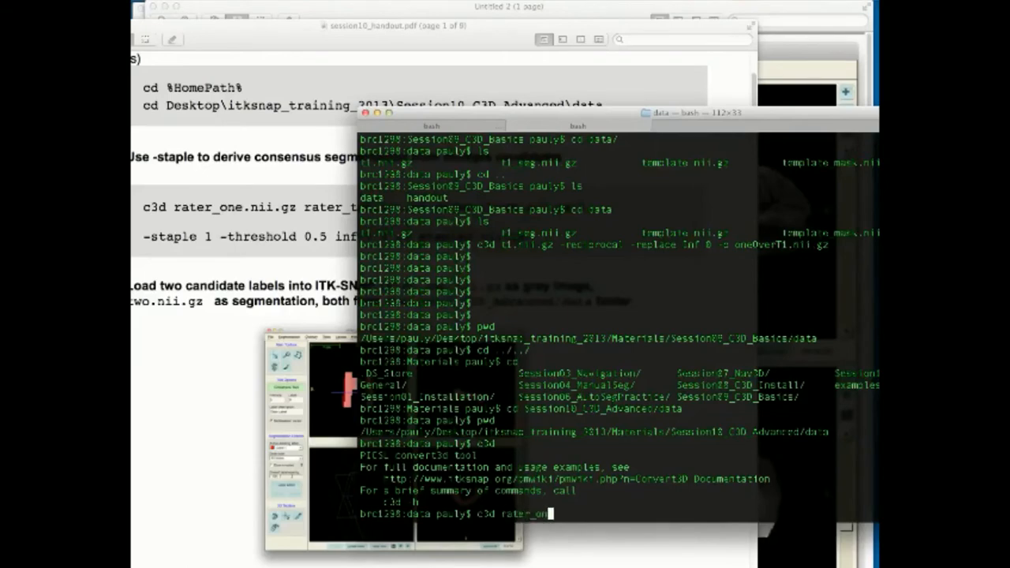
key(Tab)
text(rater_t)
key(Tab)
text(rater_)
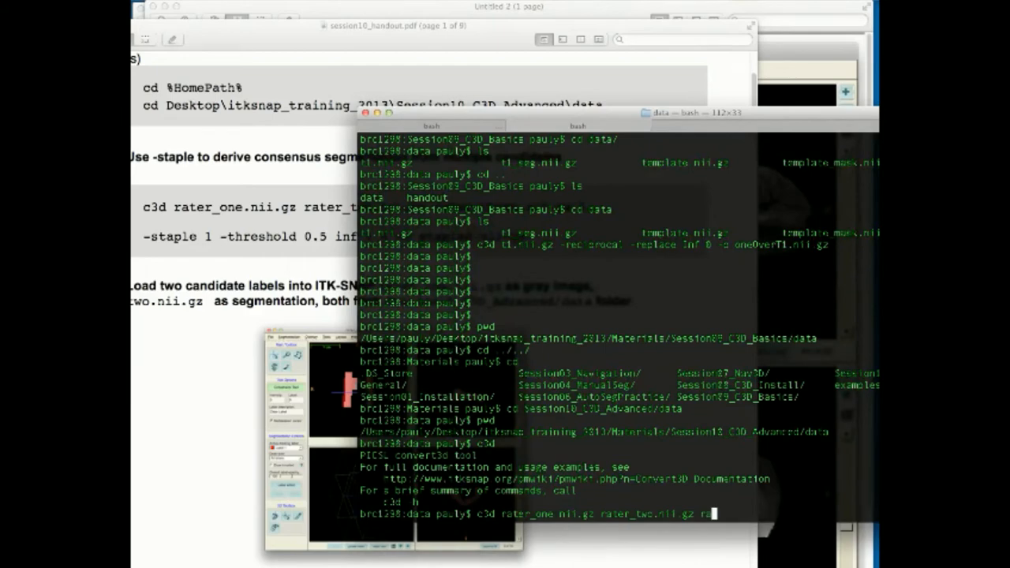
text(thr)
key(Tab)
drag(750, 112, 731, 99)
drag(631, 26, 670, 39)
drag(836, 106, 689, 78)
Complete the c3d command with "-staple 1 -thresh 0.5 inf 1 0 -o stapled.nii.gz" and run it.
text(-)
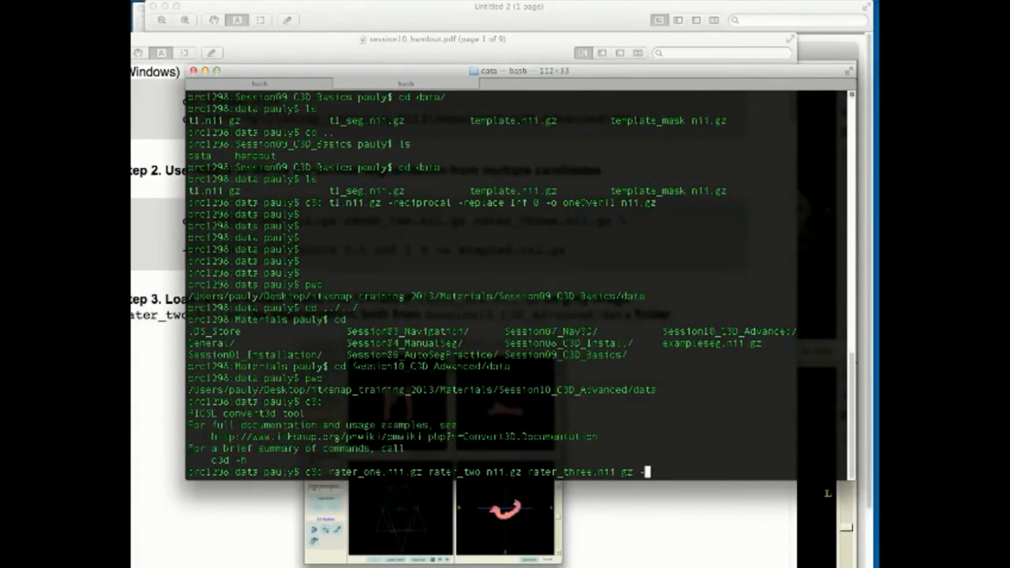
text(sta)
text(ple)
drag(410, 71, 416, 96)
text(1)
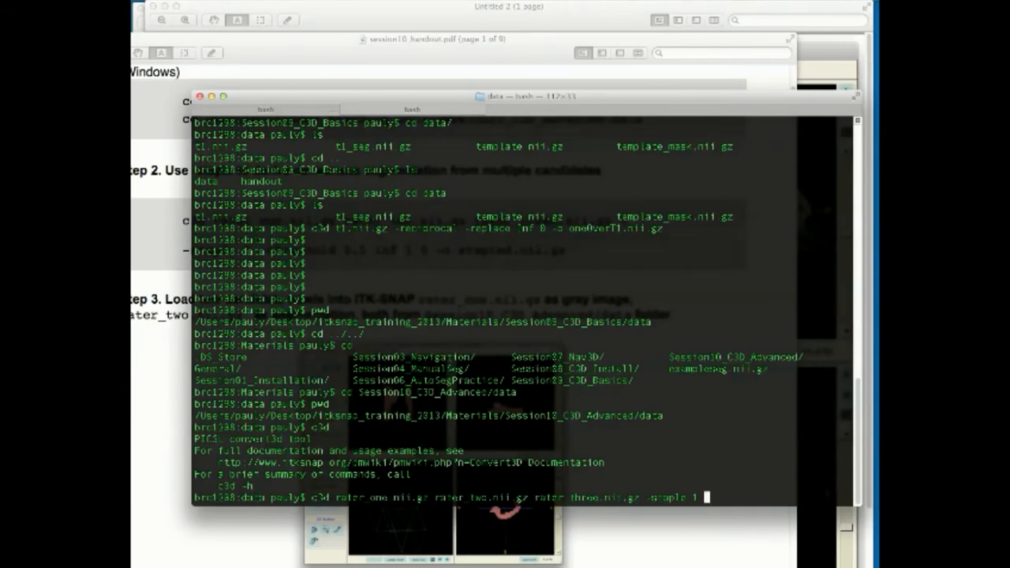
text(-thresh 2.5 inf 1 0)
text(-o staples)
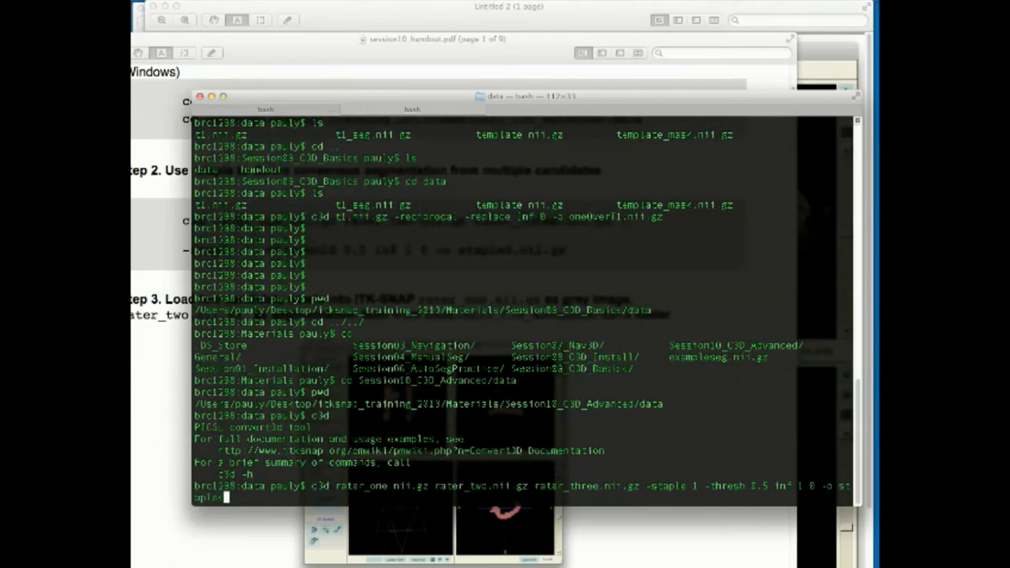
text(.nii.gz)
key(Return)
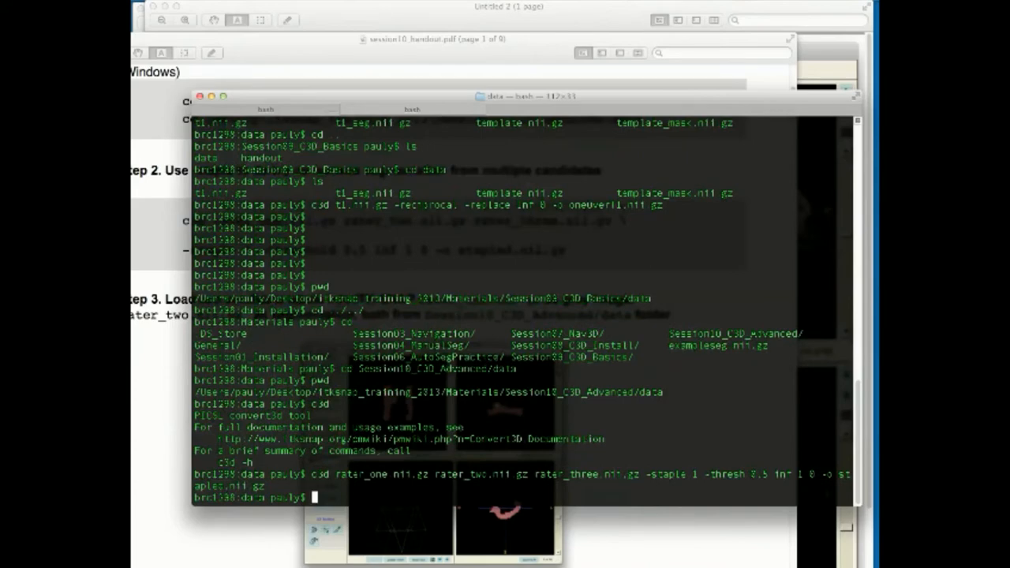
Launch ITK-SNAP from the command line with "itksnap -g rater_one.nii.gz -s rater_two.nii.gz".
text(itksnap rater _o)
key(Tab)
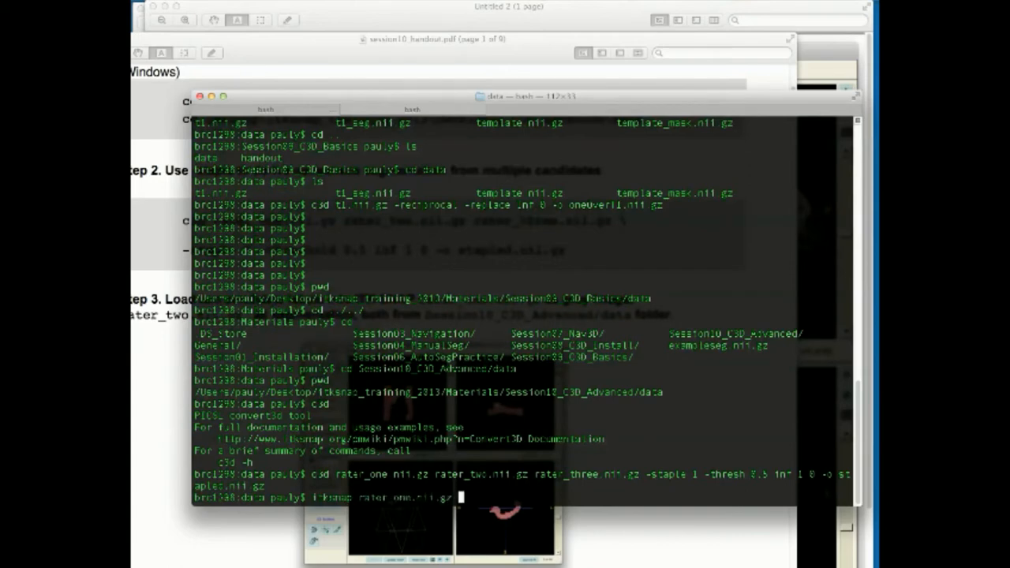
key(Left)
key(Left)
key(Left)
key(Left)
key(Left)
key(Left)
key(Left)
key(Left)
key(Left)
key(Left)
key(Left)
key(Left)
key(Left)
key(Left)
key(Left)
key(Left)
key(Left)
text(-g)
key(Right)
key(Right)
key(Right)
key(Right)
key(Right)
key(Right)
key(Right)
key(Right)
key(Right)
key(Right)
key(Right)
key(Right)
key(Right)
key(Right)
key(Right)
key(Right)
key(Right)
text(-s rater_two.nii.gz)
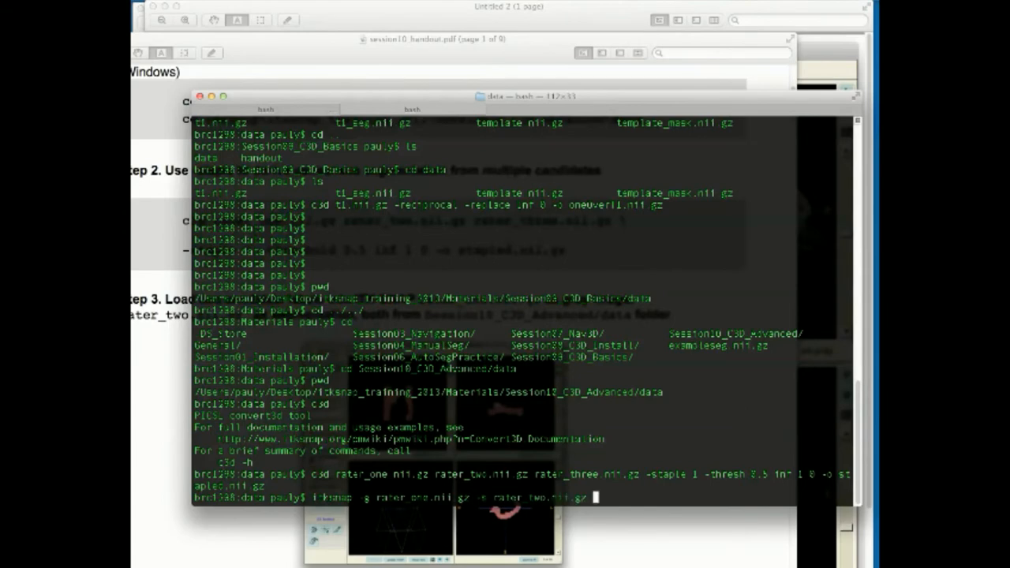
key(Return)
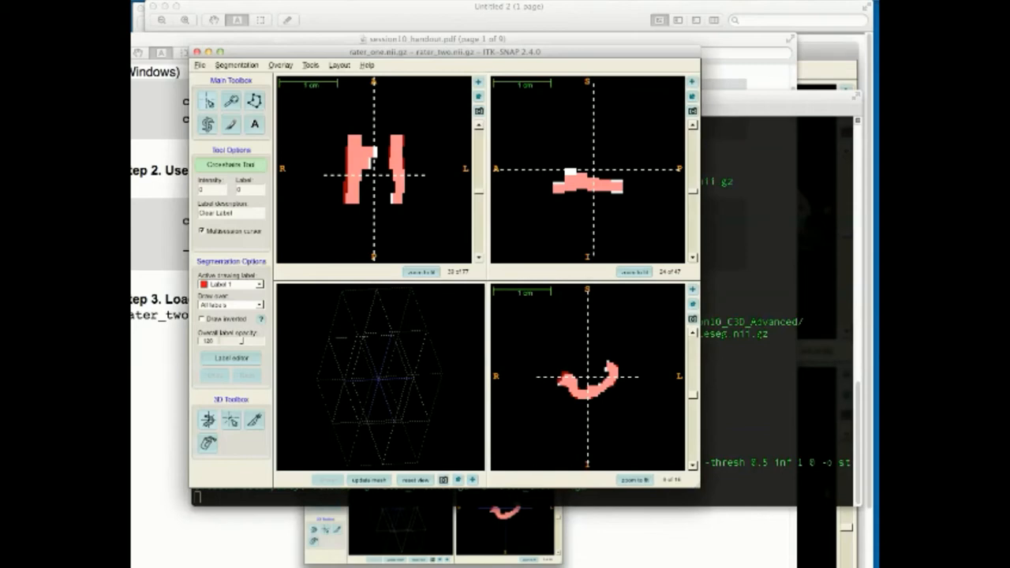
Start loading a segmentation from an image and browse to the Materials/Session10_C3D_Advanced/data folder.
click(237, 65)
click(245, 79)
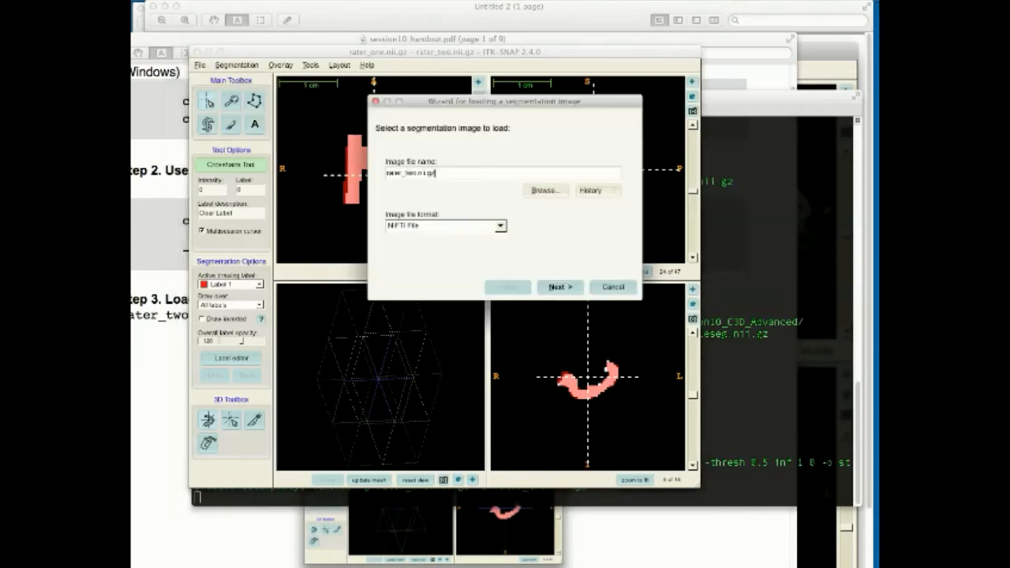
click(544, 190)
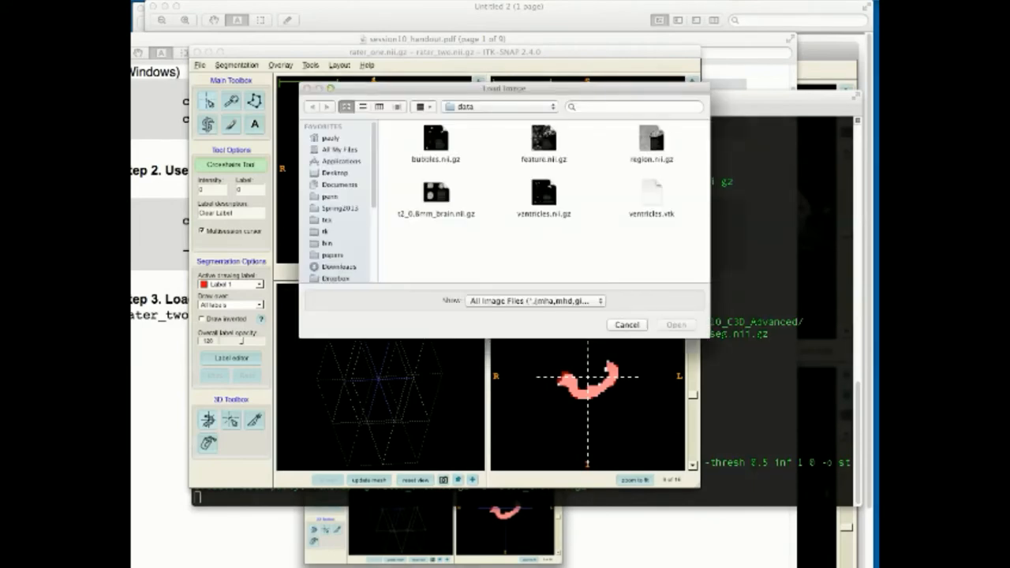
click(499, 106)
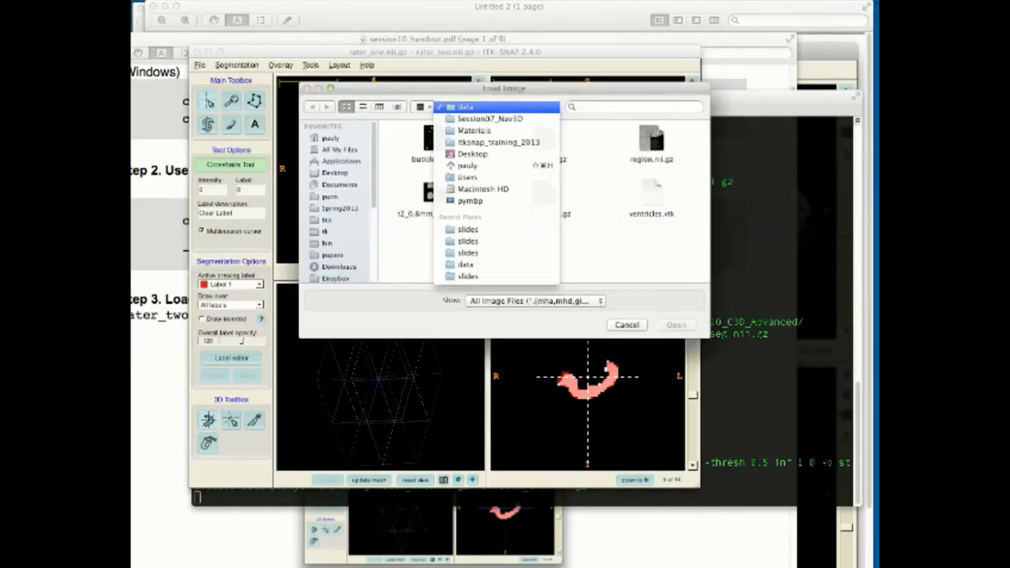
click(473, 130)
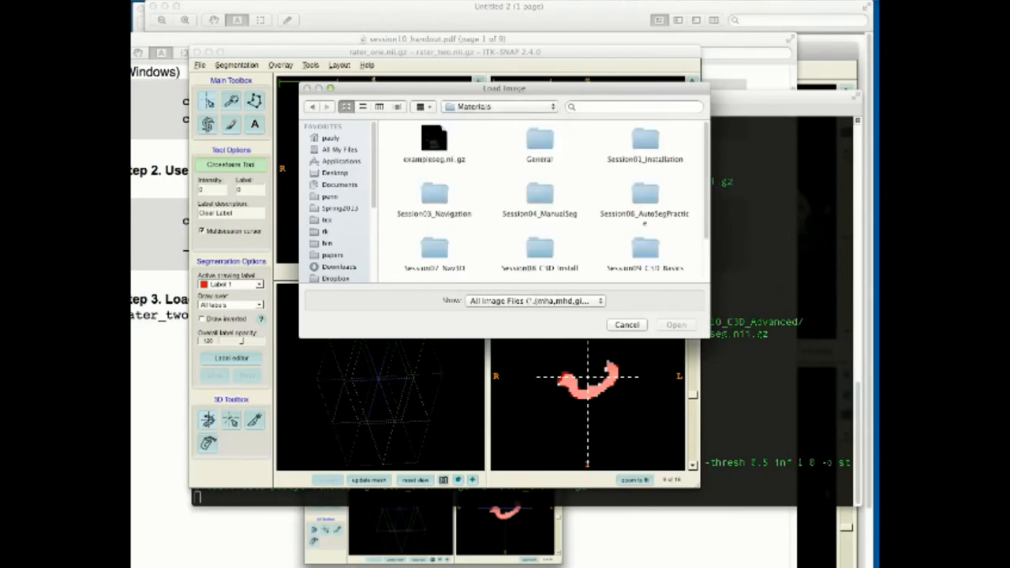
scroll(545, 202, down, 3)
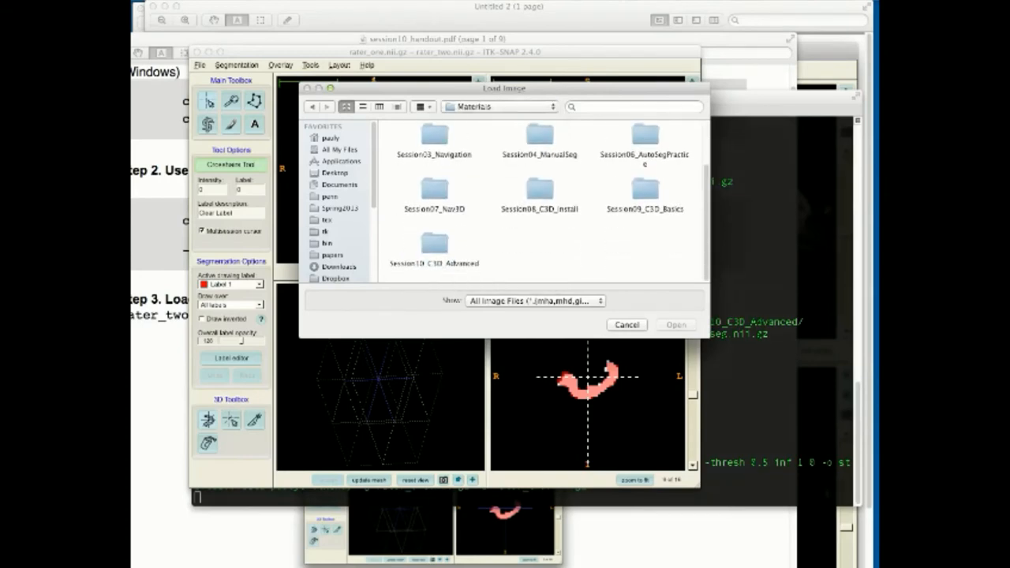
double_click(434, 249)
double_click(432, 142)
scroll(540, 201, down, 10)
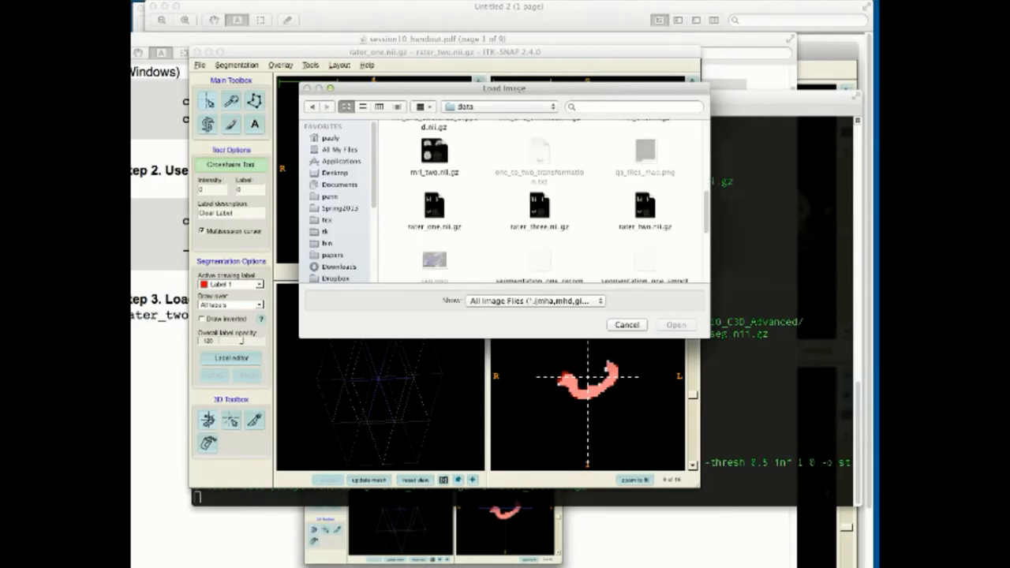
Load rater_three.nii.gz as the segmentation image.
click(539, 207)
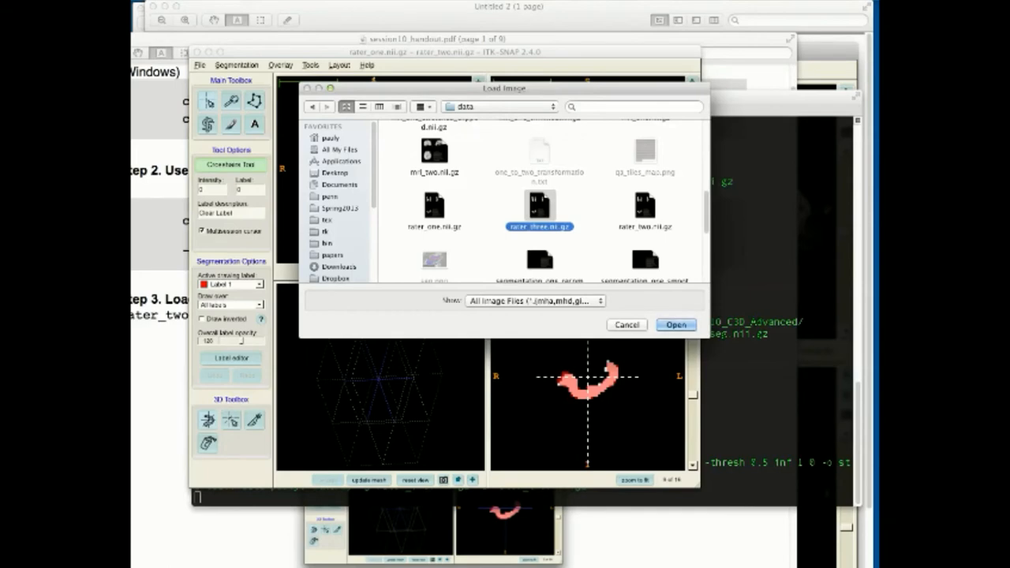
key(Return)
key(Return)
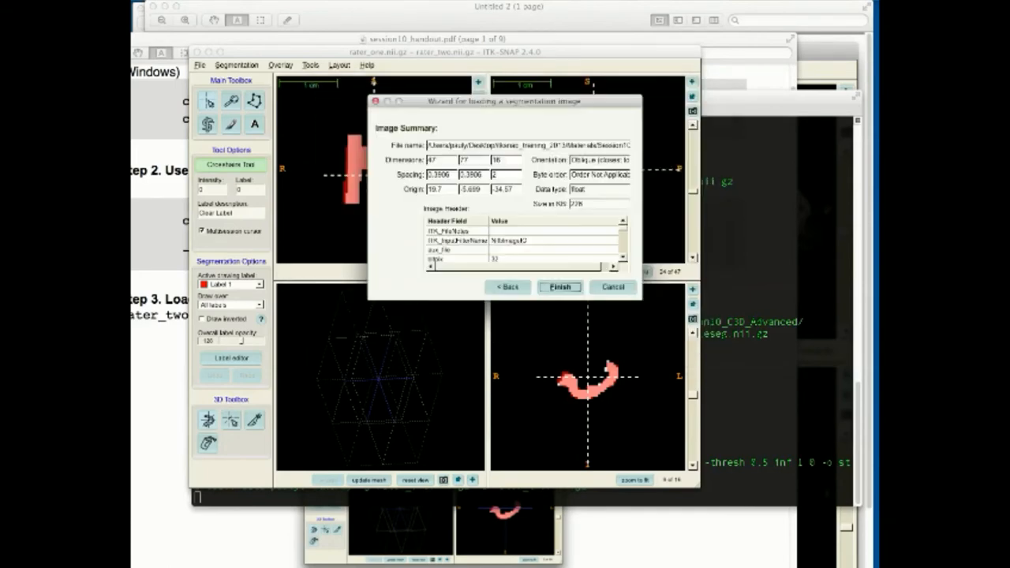
key(Return)
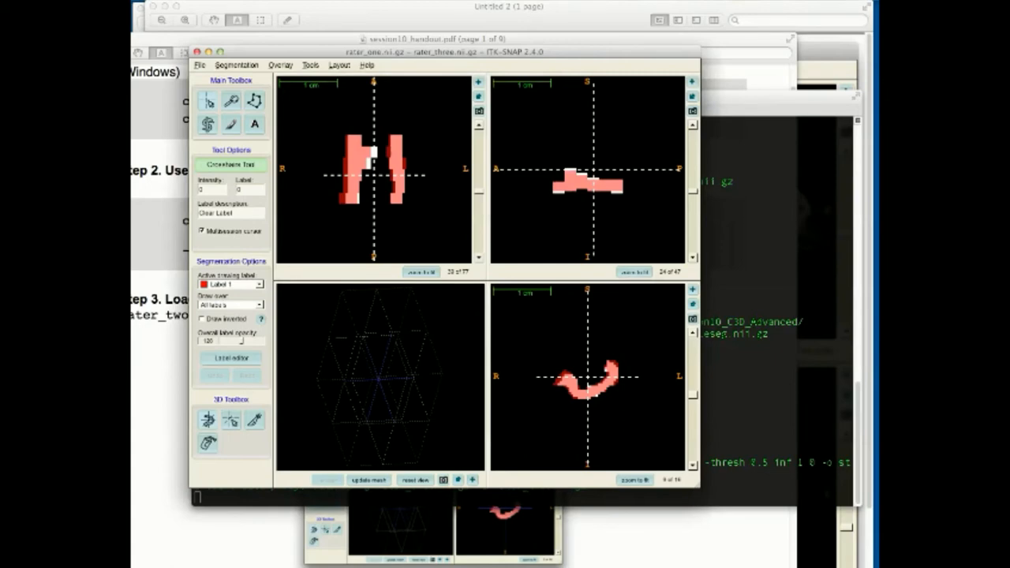
Load stapled.nii.gz from the same data folder as the segmentation by editing the previous file name.
click(236, 65)
key(Return)
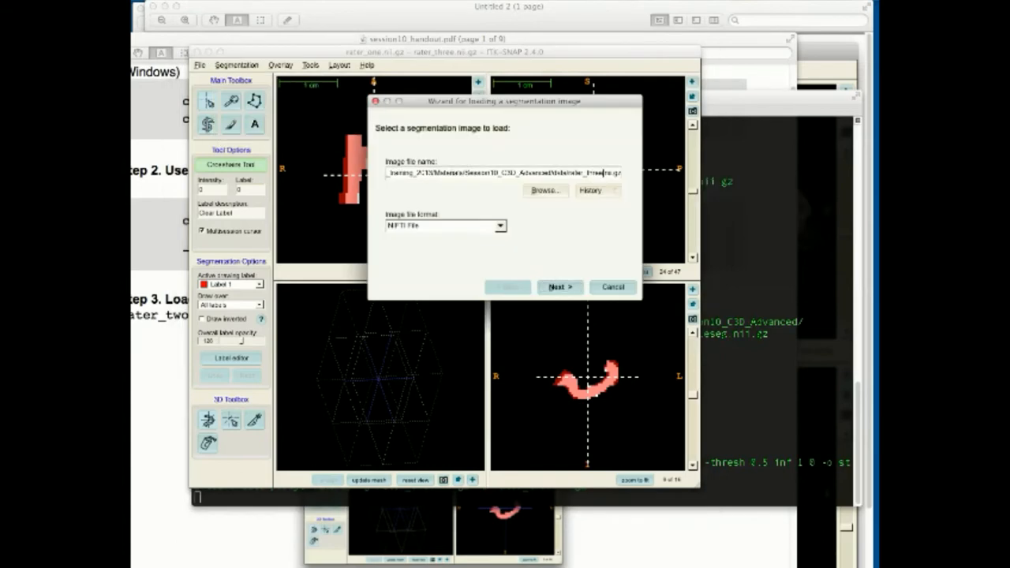
key(BackSpace)
key(BackSpace)
key(BackSpace)
key(BackSpace)
key(BackSpace)
key(BackSpace)
key(BackSpace)
key(BackSpace)
key(BackSpace)
key(BackSpace)
key(BackSpace)
text(rater)
key(Return)
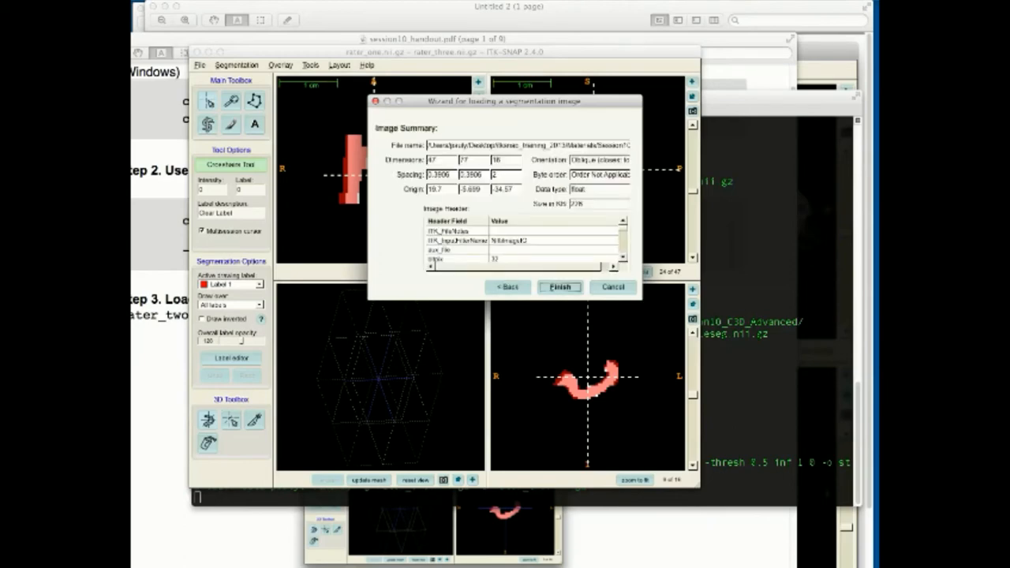
key(Return)
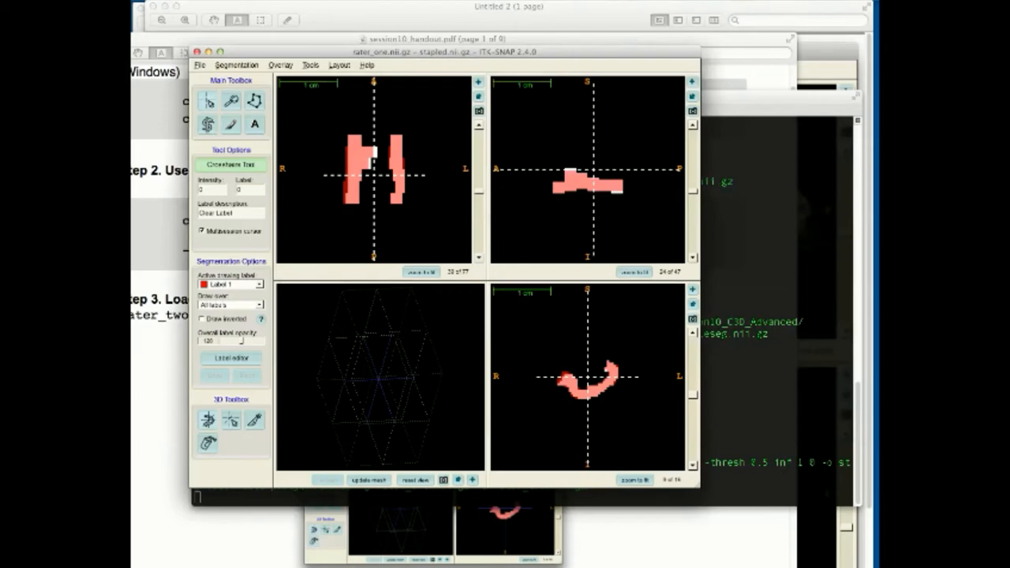
Switch to the session10 handout and review the exercise steps up to Step 7 on loading a multilabel segmentation.
key(super+Tab)
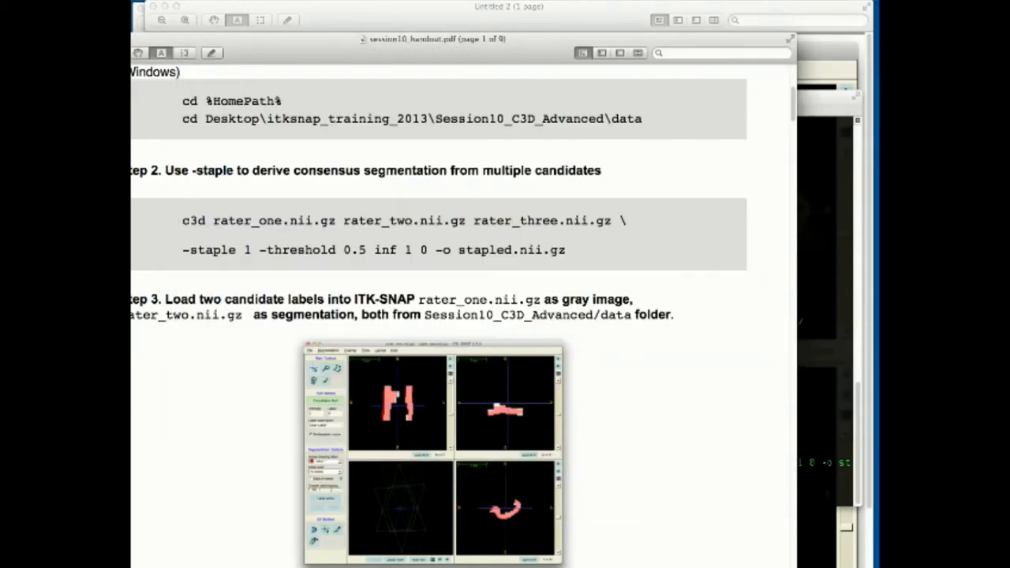
scroll(438, 316, up, 8)
scroll(439, 316, down, 6)
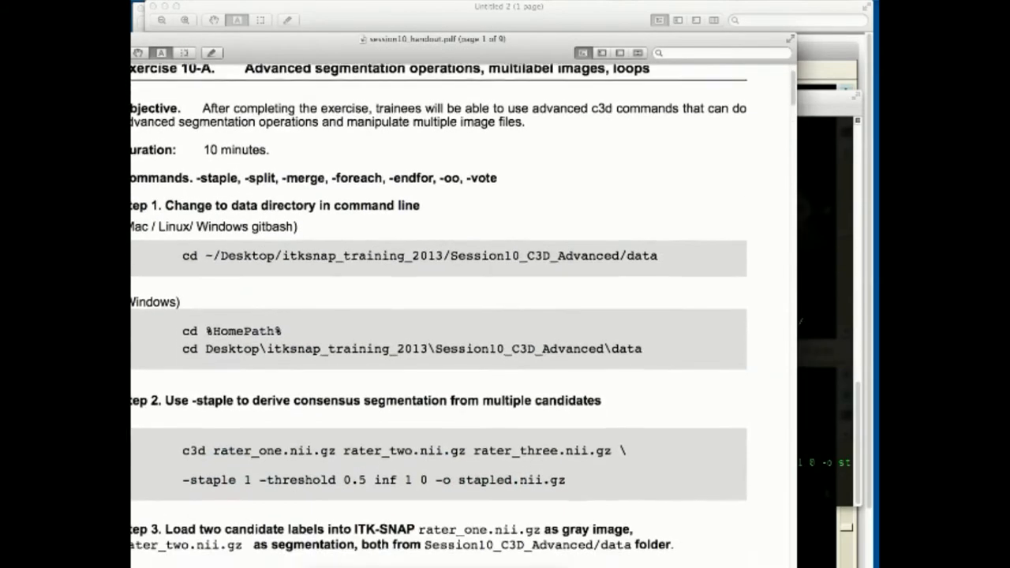
scroll(460, 316, down, 8)
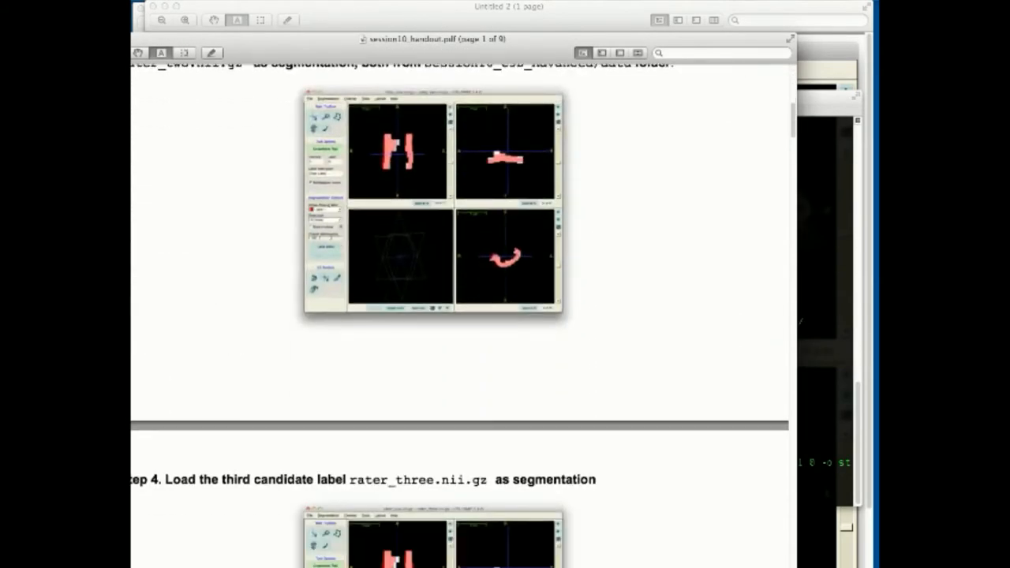
scroll(519, 306, down, 13)
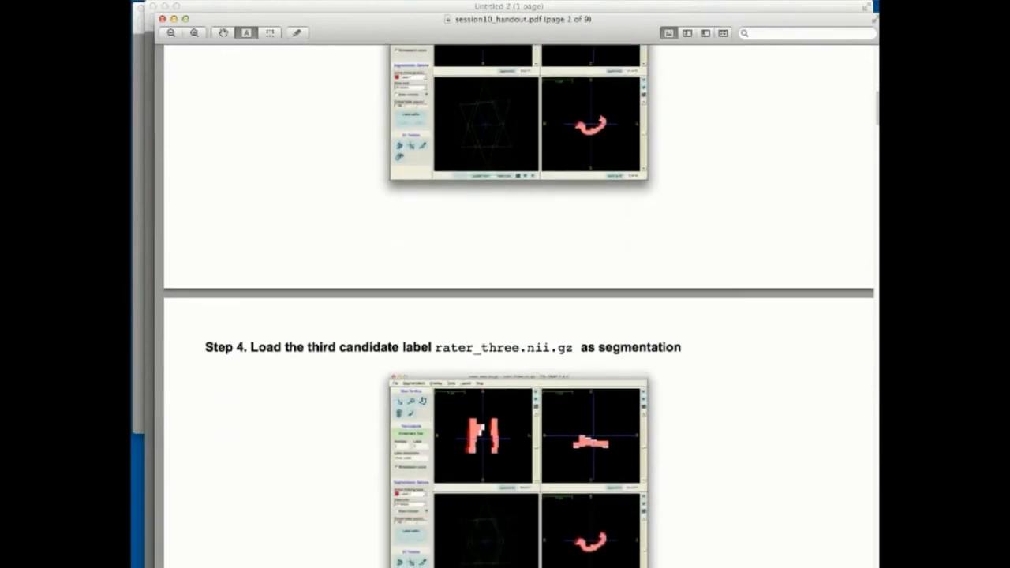
scroll(519, 306, down, 6)
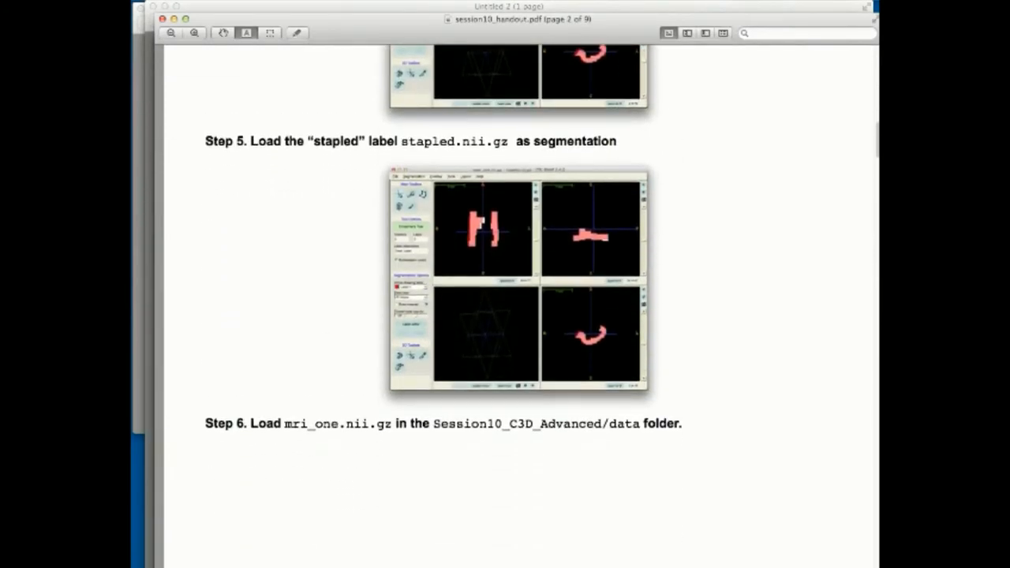
scroll(520, 306, down, 9)
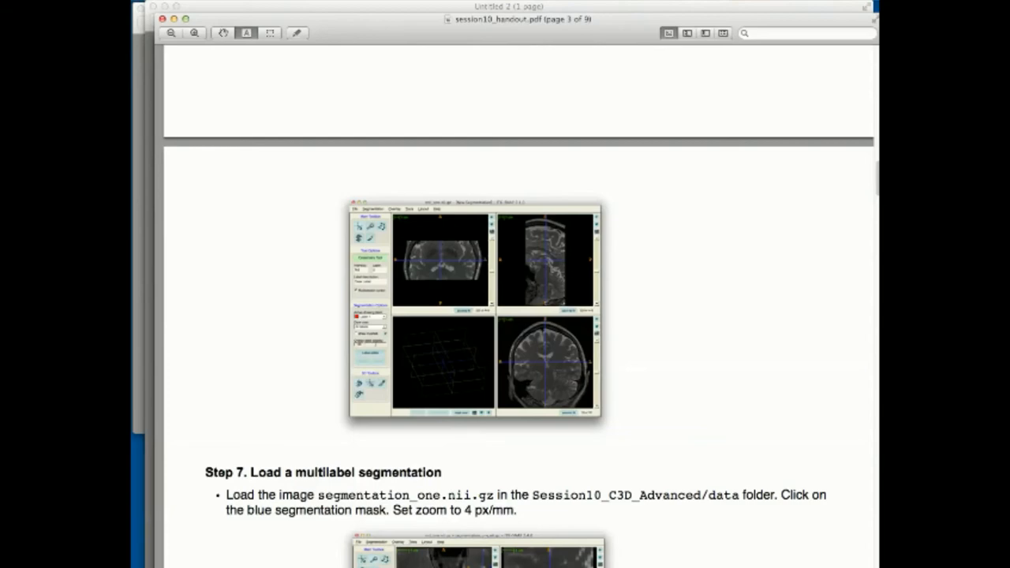
scroll(519, 316, up, 8)
scroll(519, 316, down, 6)
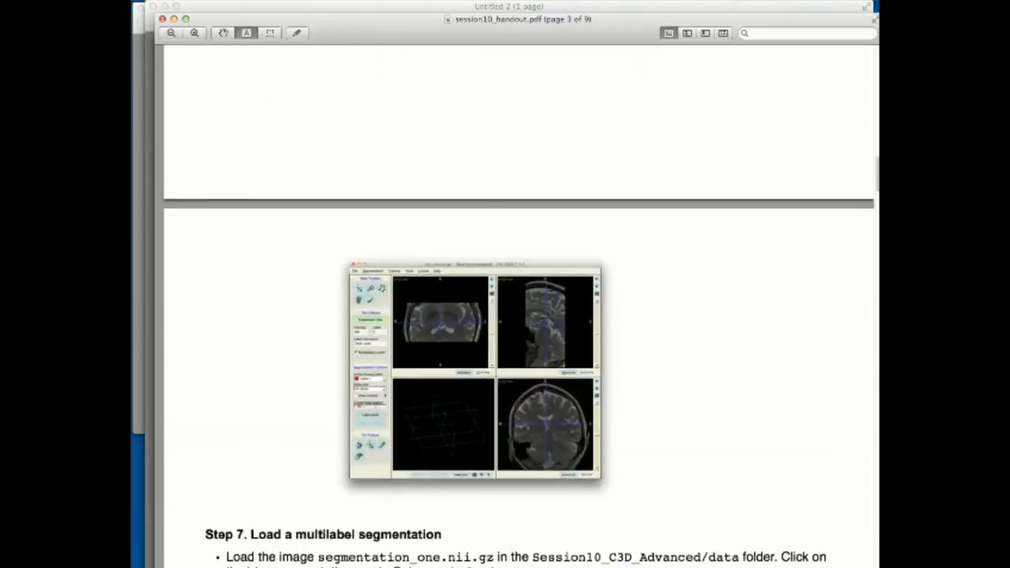
scroll(519, 315, down, 3)
Switch back to ITK-SNAP and load mri_one.nii.gz from the data folder as the greyscale image.
key(super+Tab)
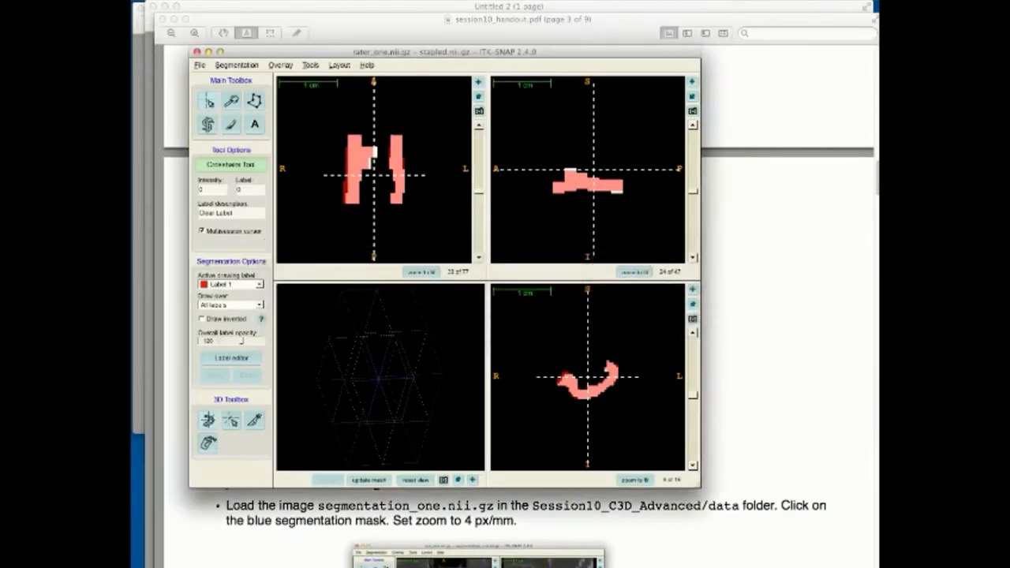
click(199, 65)
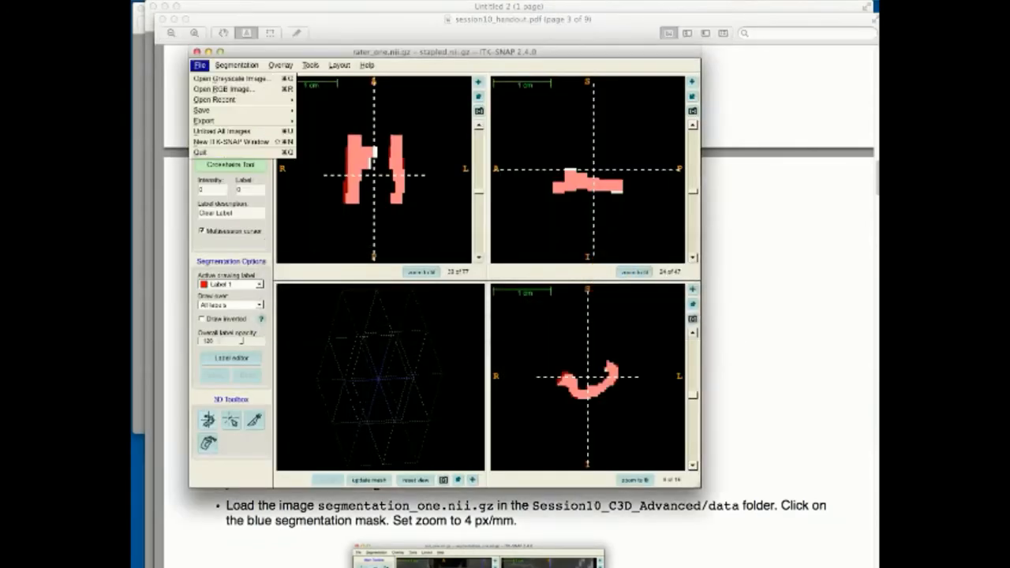
click(229, 74)
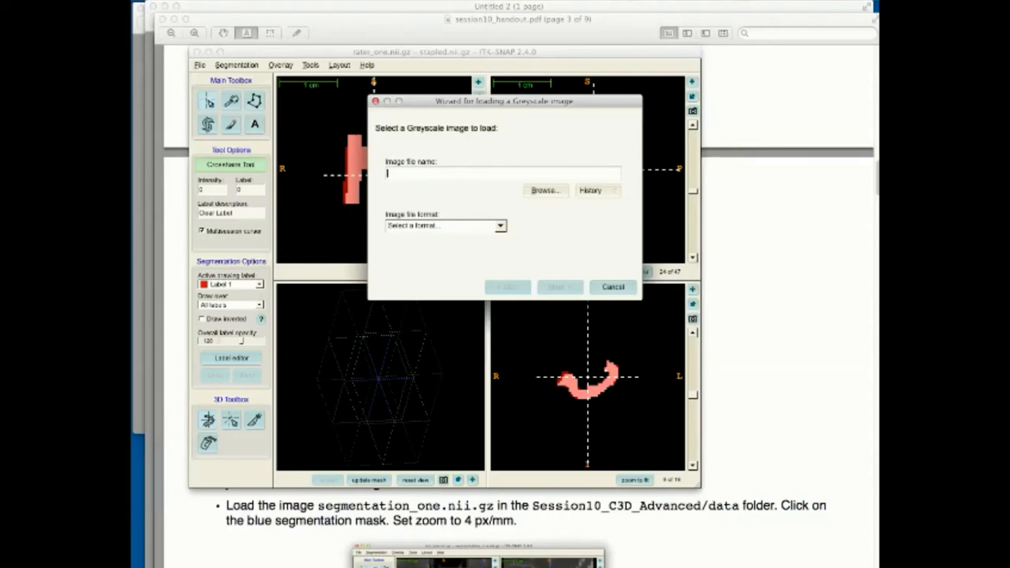
click(545, 190)
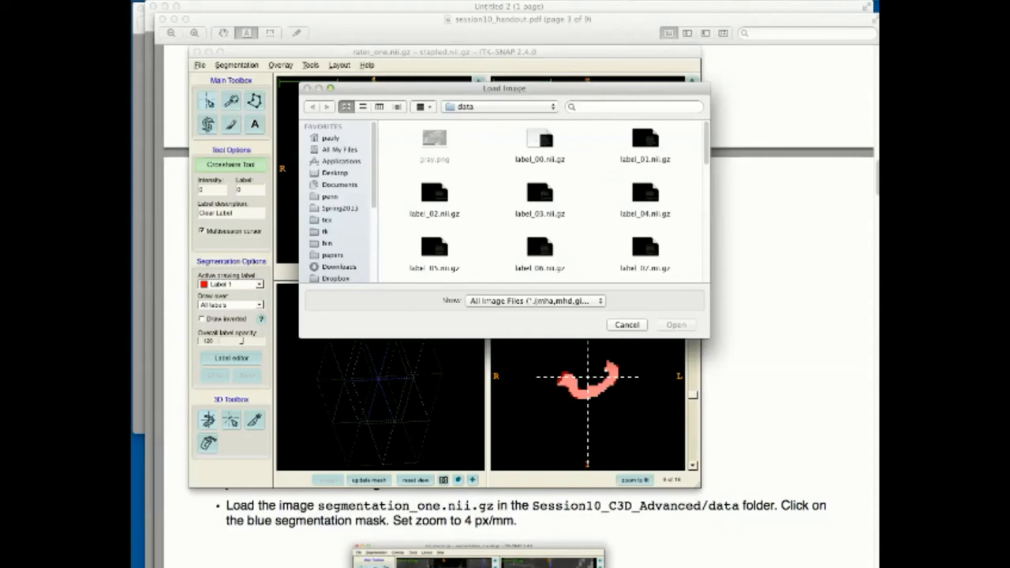
scroll(540, 201, down, 5)
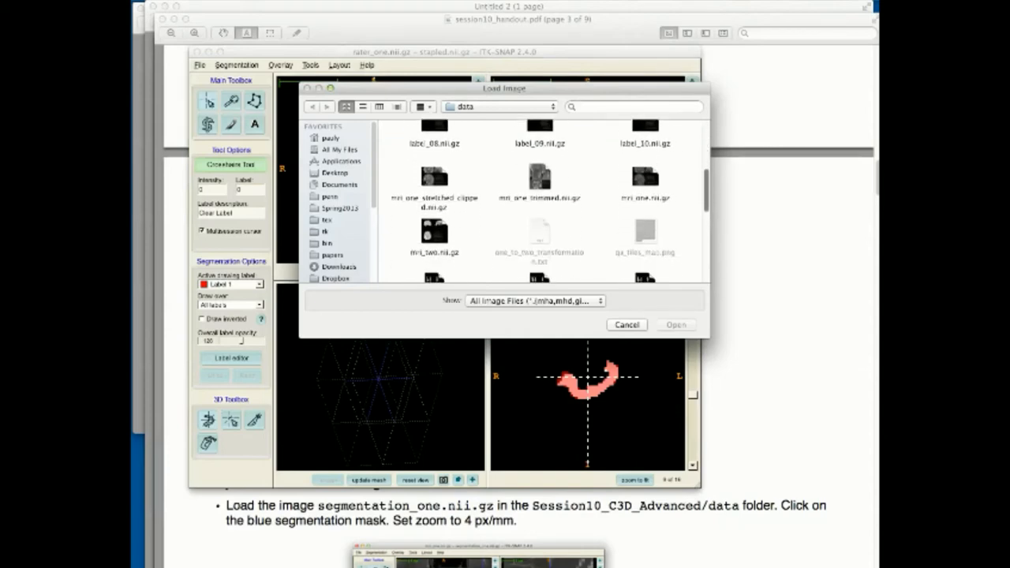
double_click(645, 182)
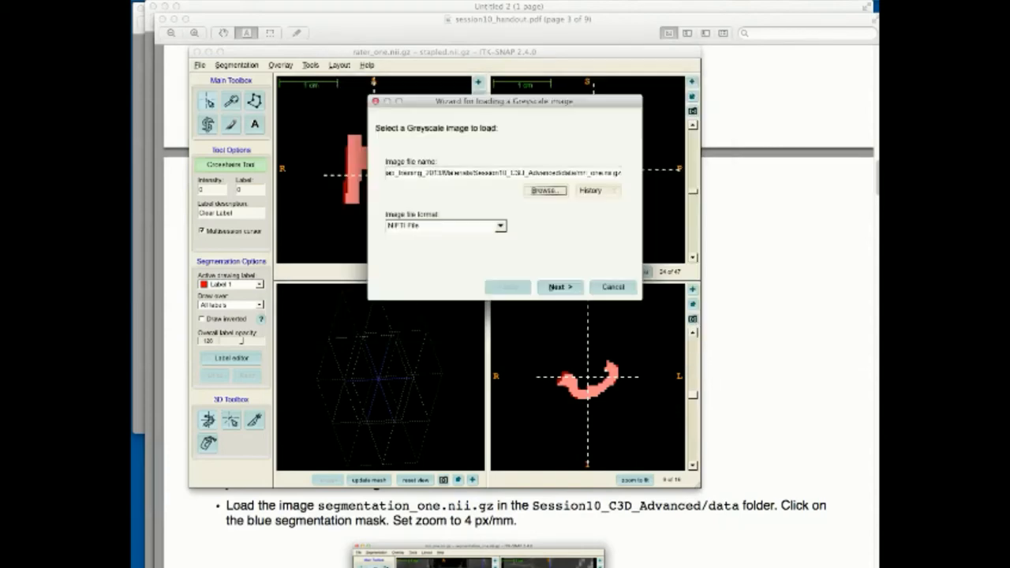
click(560, 287)
click(560, 287)
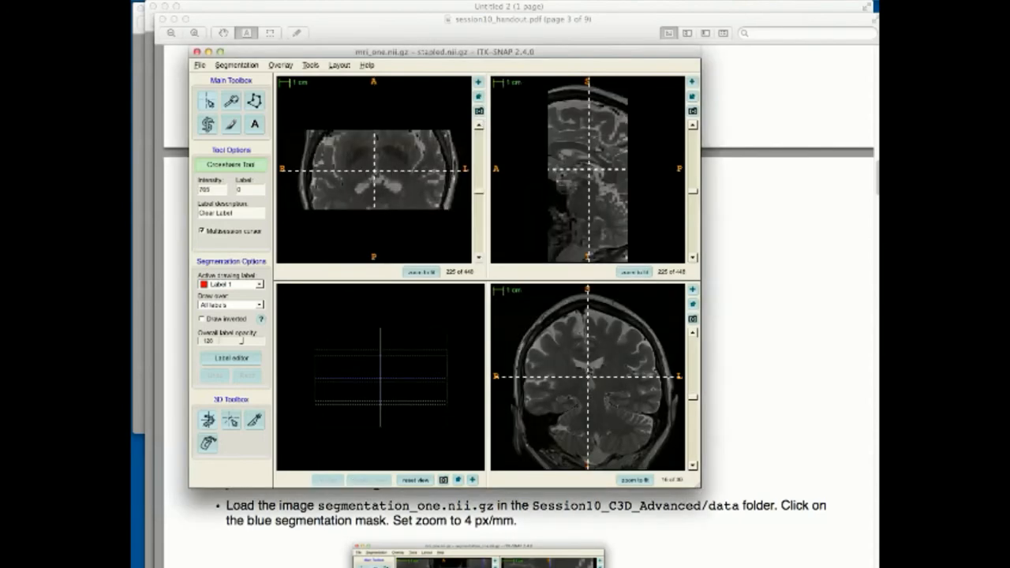
Load segmentation_one.nii.gz from the data folder as the segmentation of the MRI.
click(237, 65)
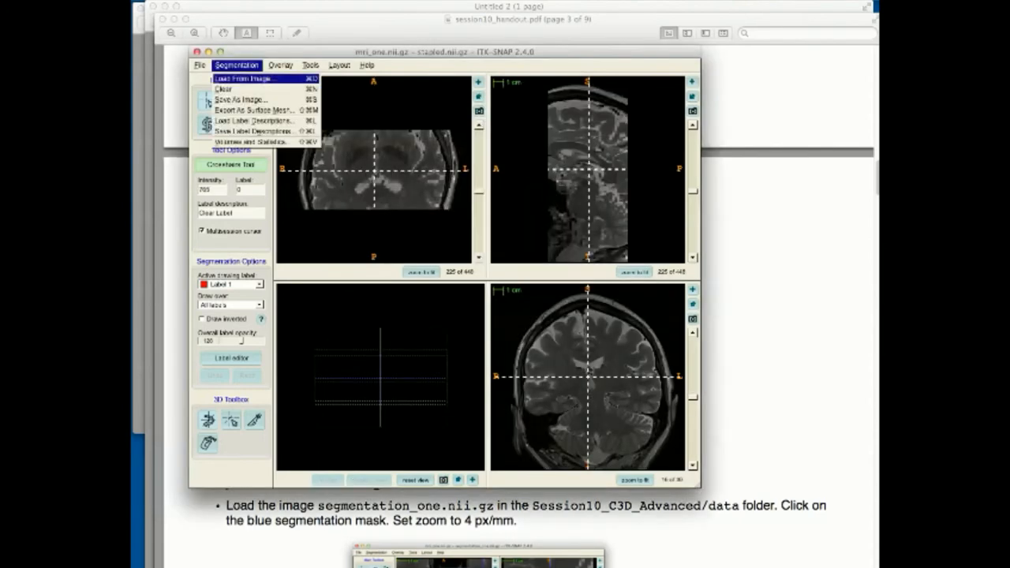
click(237, 79)
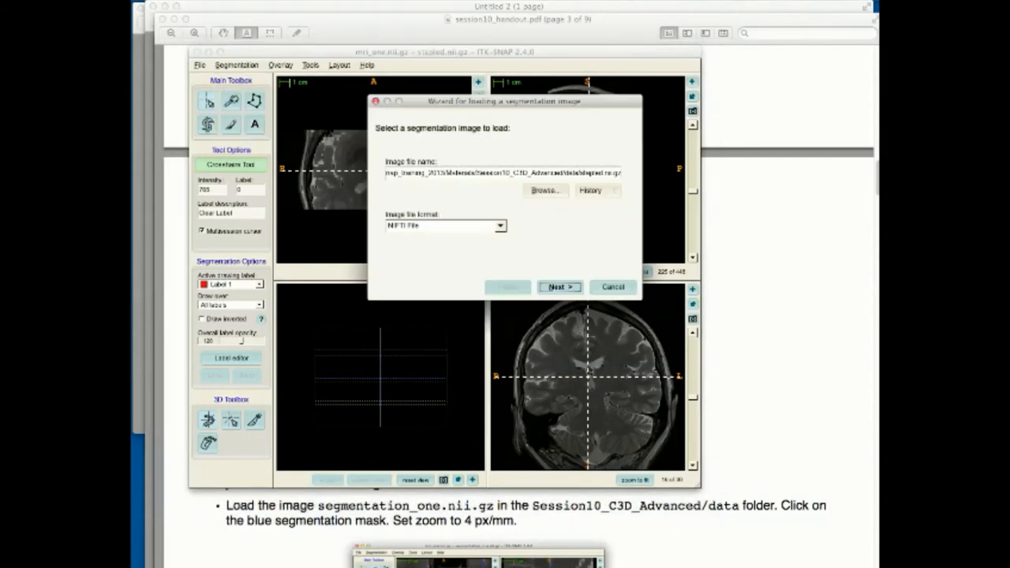
click(545, 190)
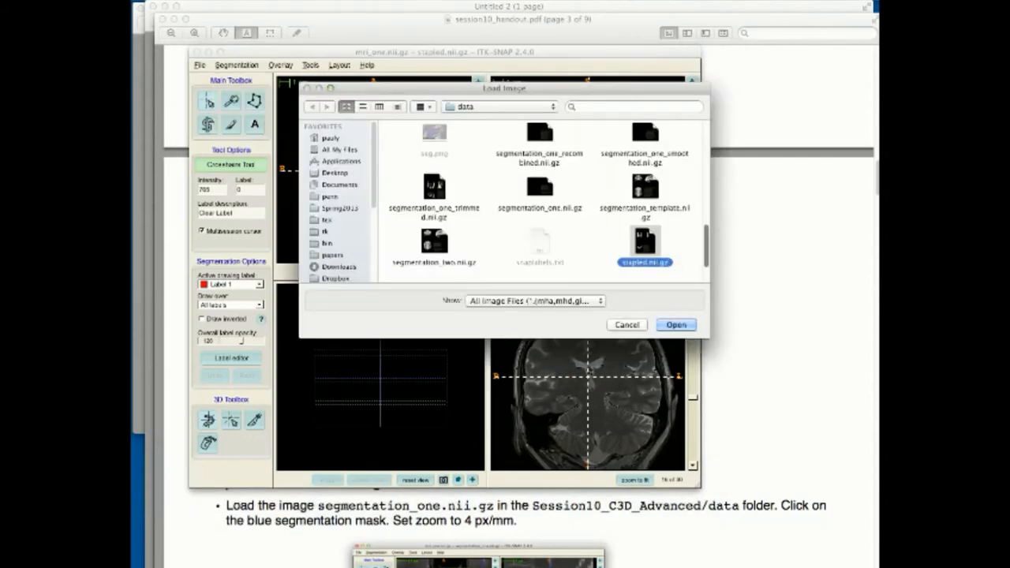
double_click(539, 189)
key(Return)
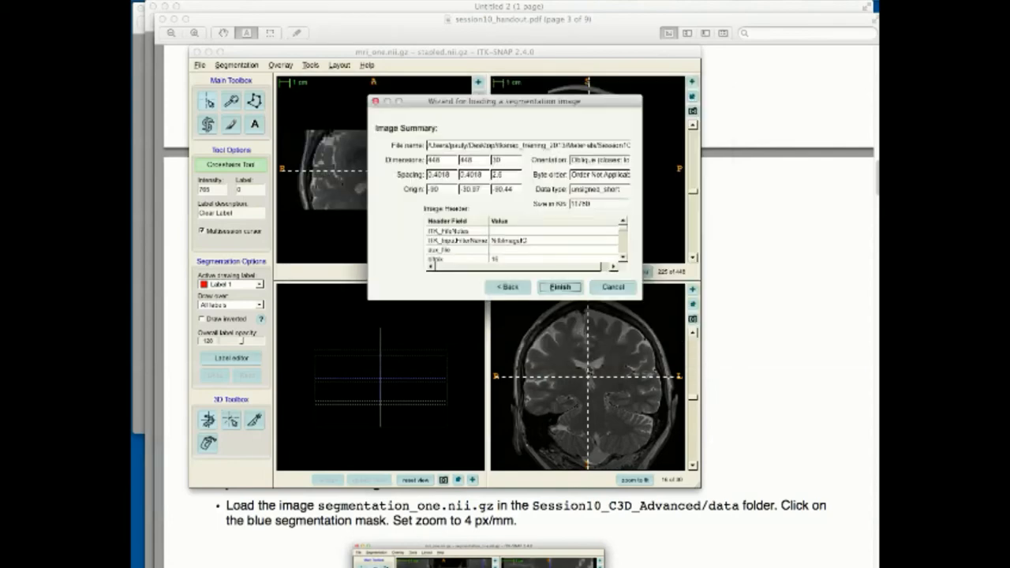
key(Return)
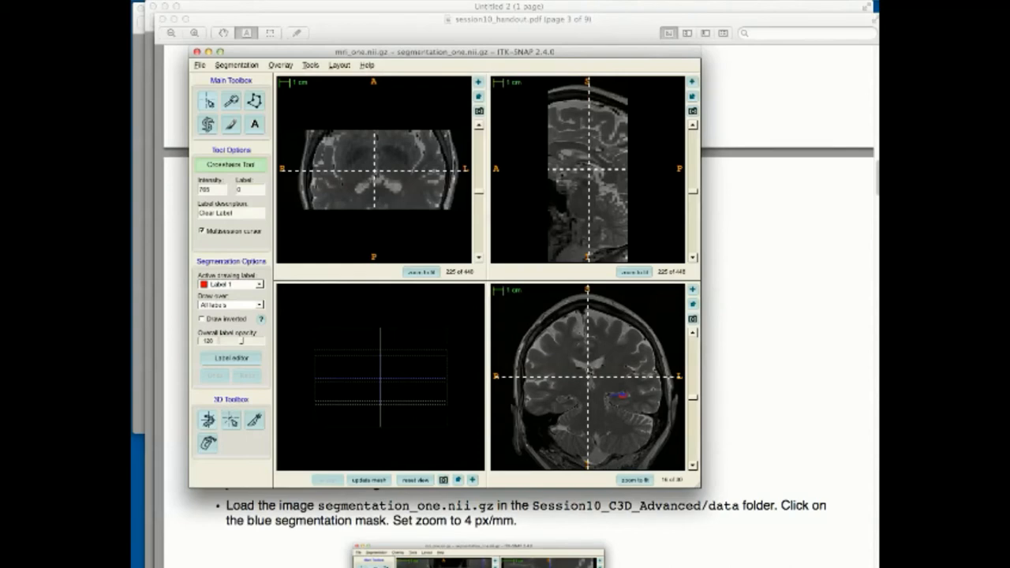
Place the crosshairs on the blue segmentation mask in the coronal view and set the zoom to 4 px/mm.
click(623, 395)
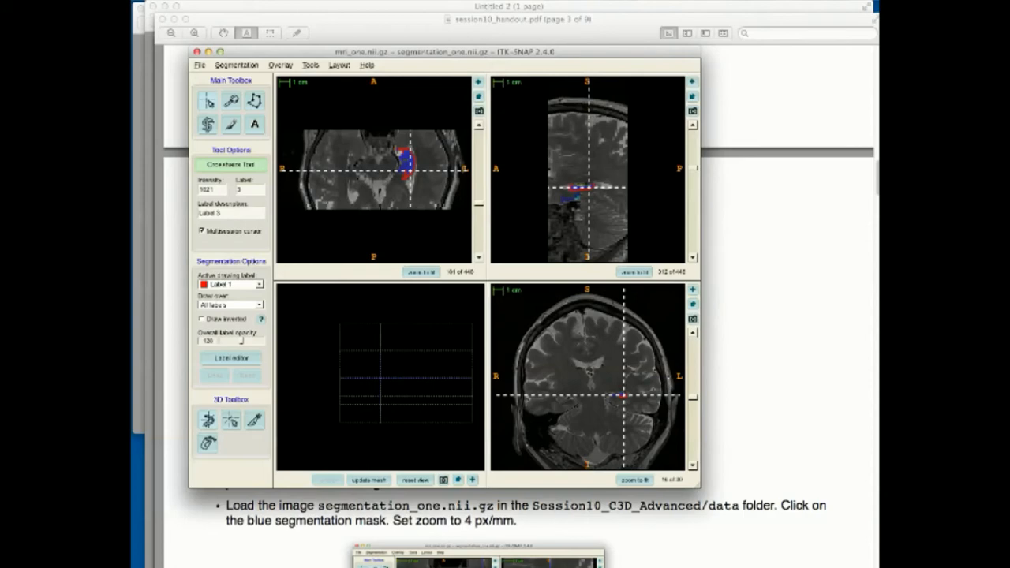
mouse_move(624, 396)
mouse_down()
mouse_move(496, 299)
mouse_move(516, 399)
mouse_move(622, 394)
mouse_up()
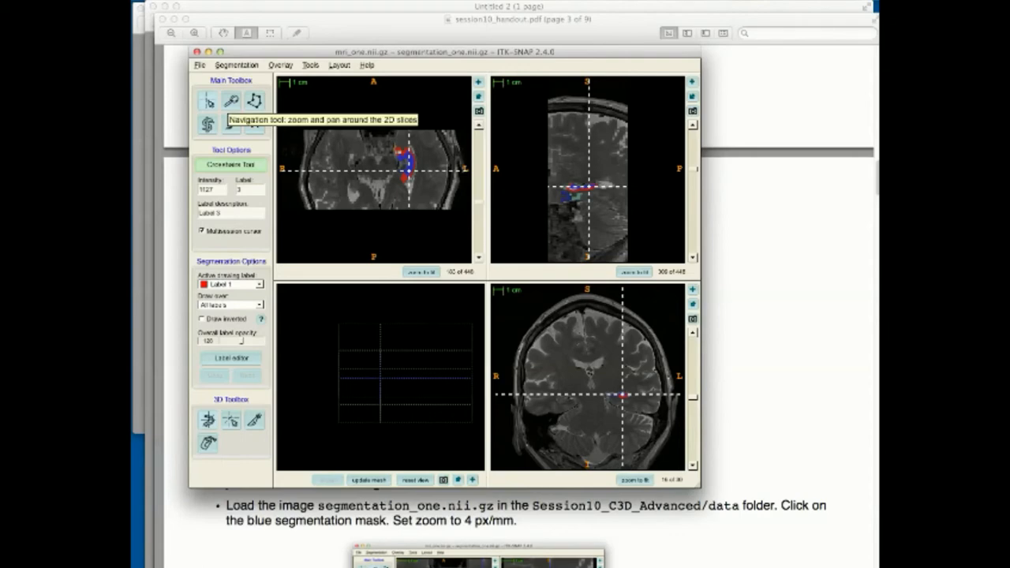
click(231, 101)
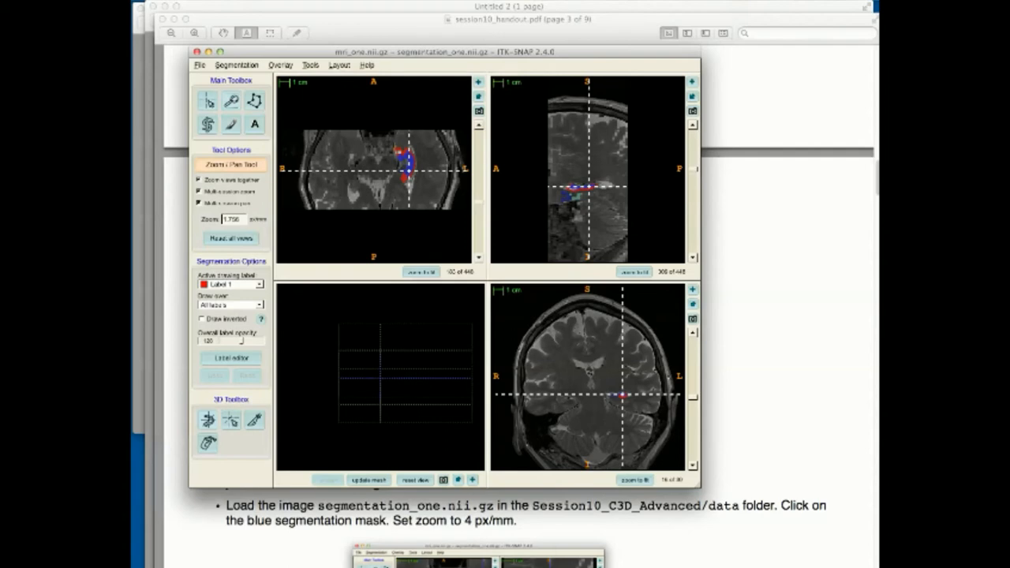
triple_click(229, 220)
double_click(225, 220)
text(4)
key(Return)
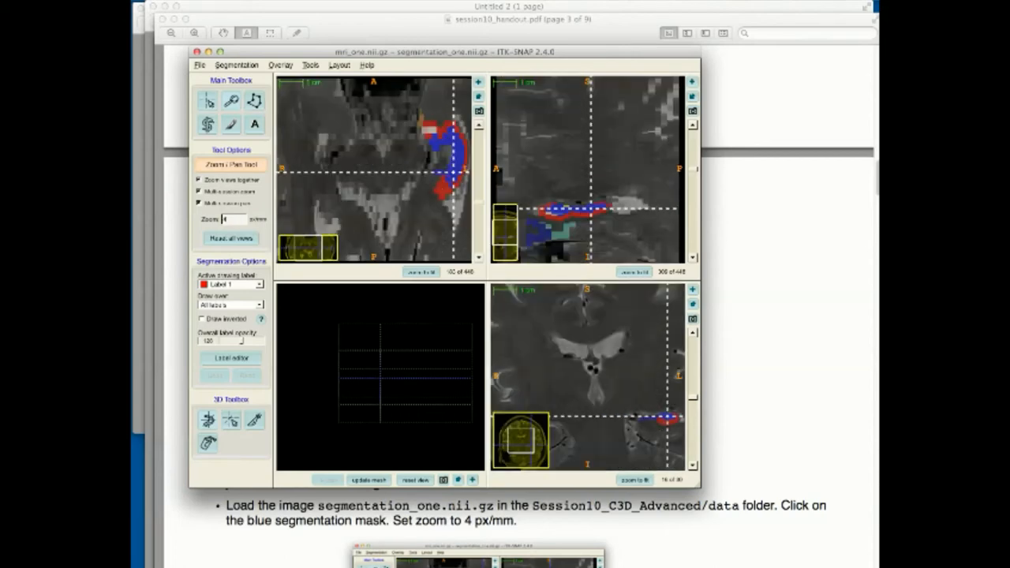
Centre the coronal view on the red and blue segmentation mask and look through the list of drawing labels.
mouse_move(520, 440)
mouse_down()
mouse_move(509, 430)
mouse_move(529, 446)
mouse_up()
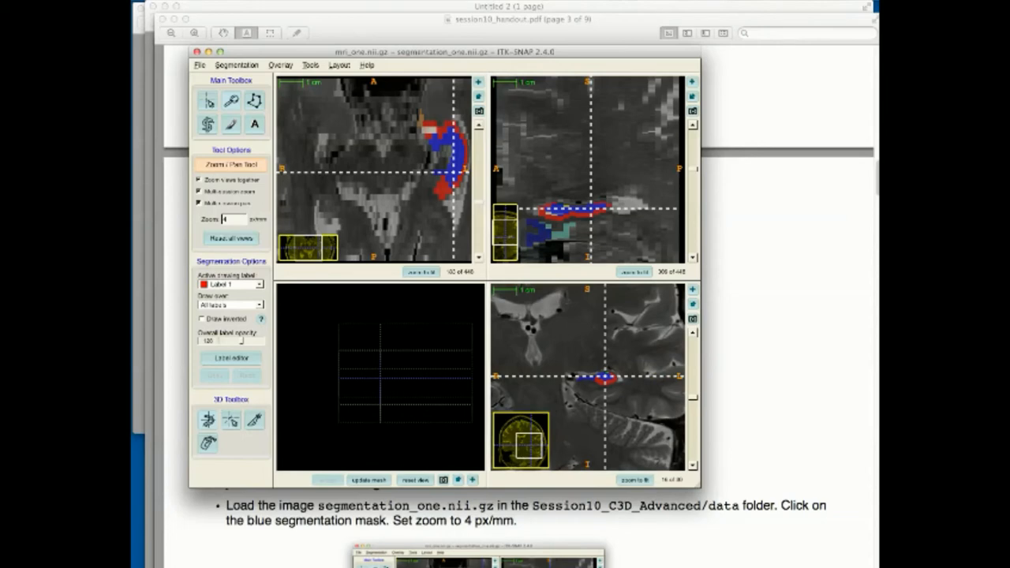
click(258, 284)
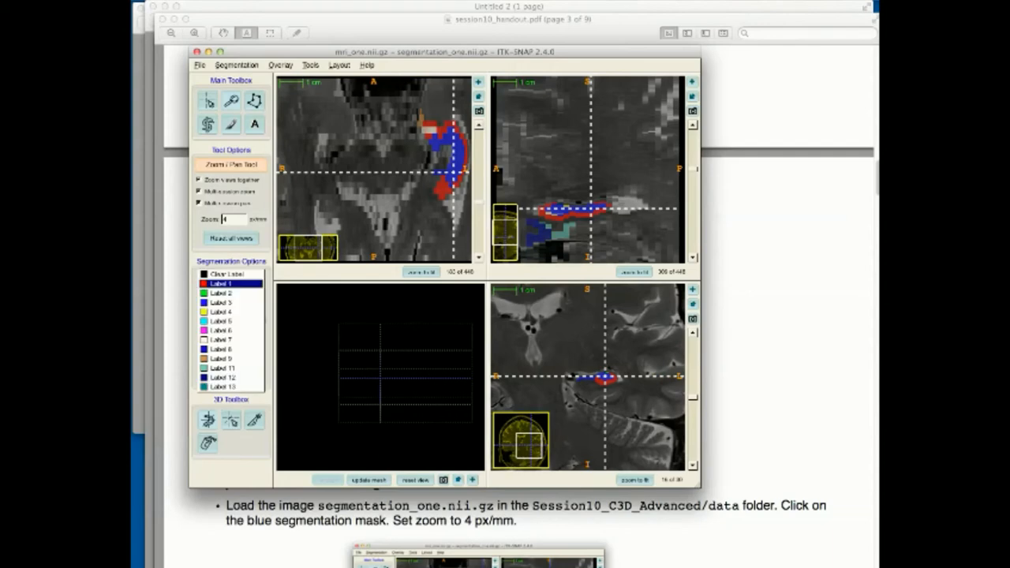
click(258, 284)
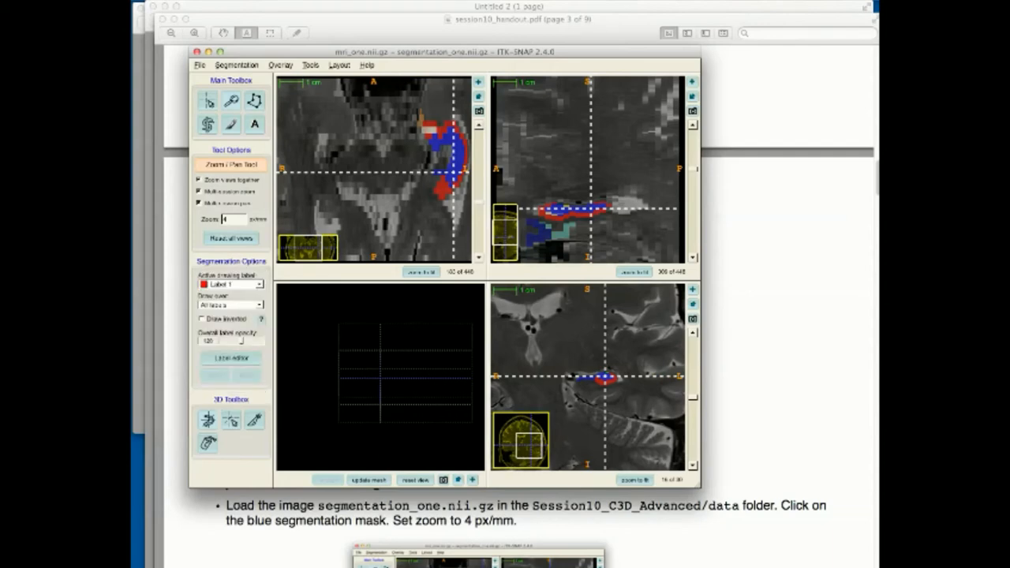
Switch to the session10 handout and read the Step 8 c3d command for smoothing multilabel segmentations with -split/-merge.
click(789, 316)
scroll(789, 316, down, 7)
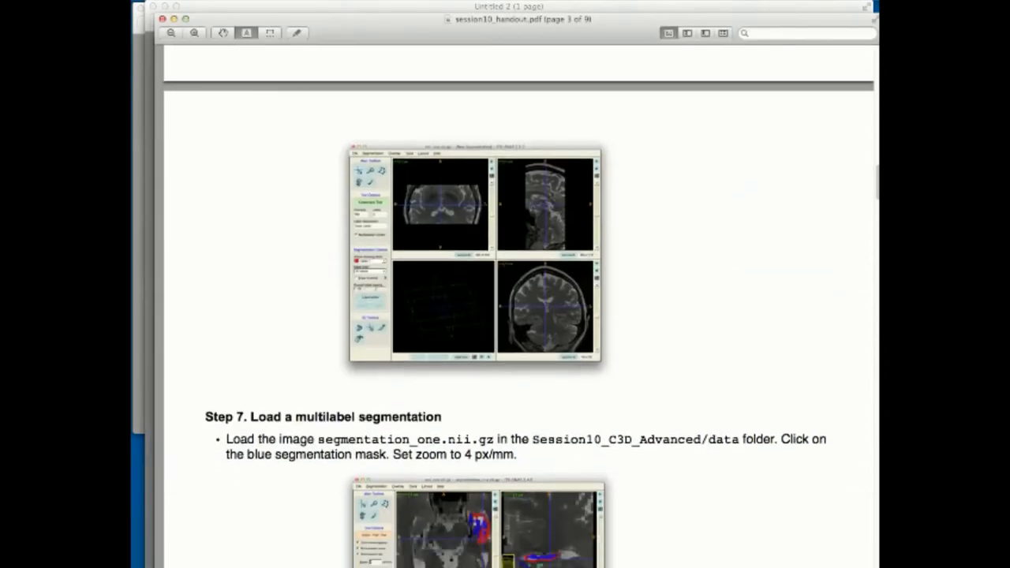
scroll(521, 316, down, 6)
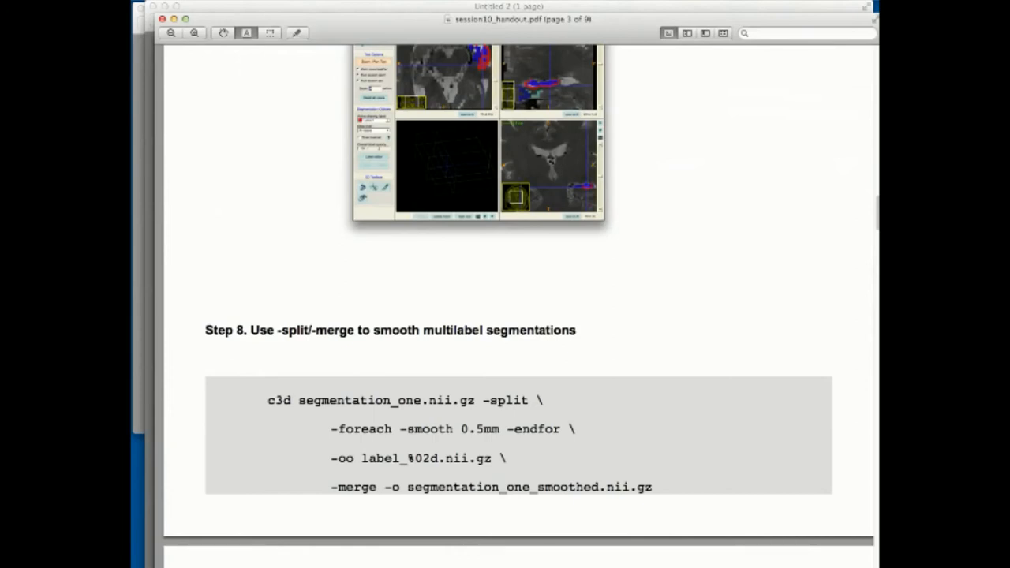
scroll(521, 316, down, 1)
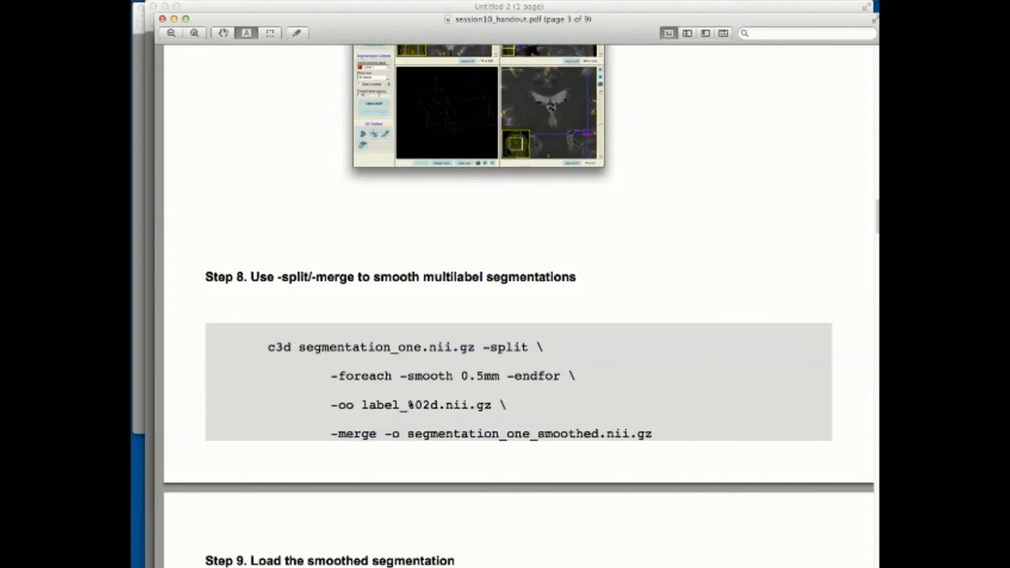
Switch to the Terminal, suspend the running itksnap job and resume it in the background with bg.
key(super+Tab)
key(super+Tab)
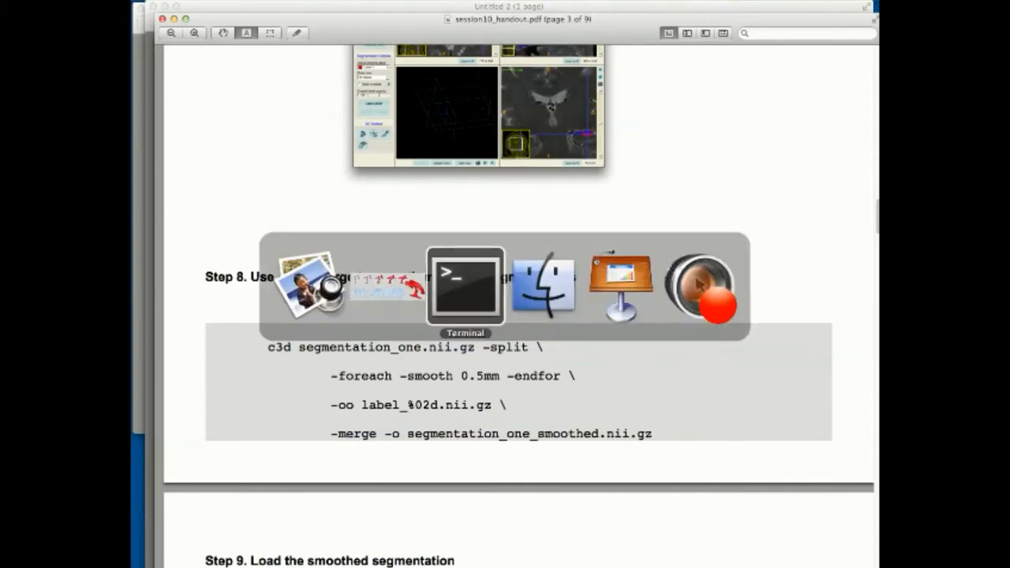
key(ctrl+z)
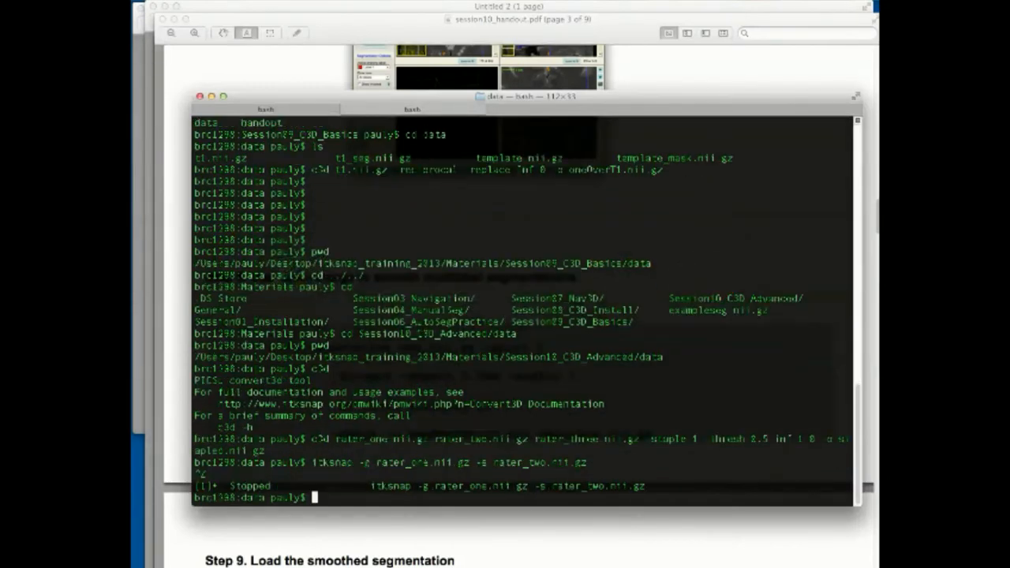
text(bg)
key(Return)
Enter the first line of the smoothing command: c3d segmentation_one.nii.gz -split -foreach -smooth 0.5mm -endfor, continued onto a second line with a backslash.
text(c3d)
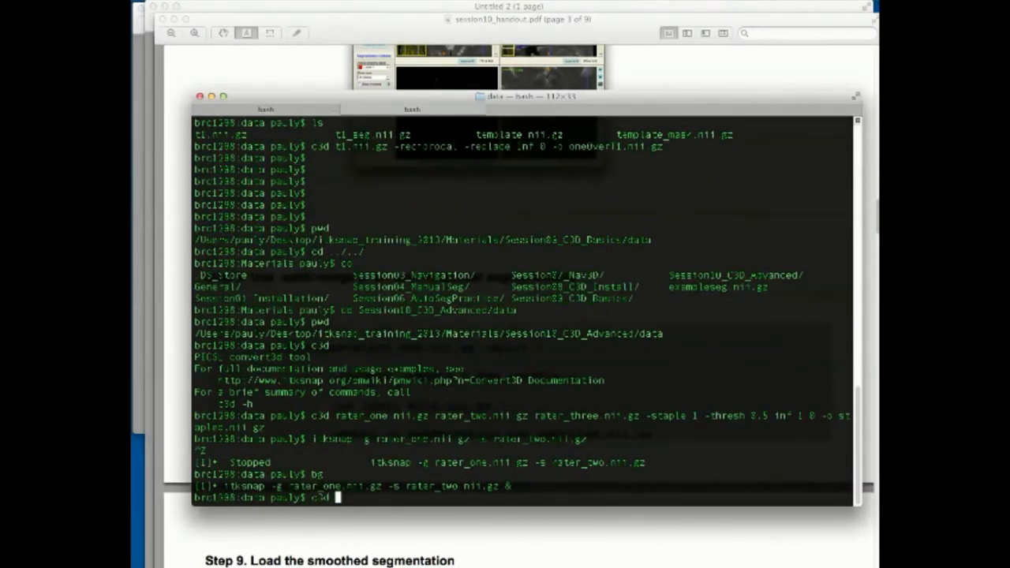
text(segmentation )
text(seg.nii.gz -split)
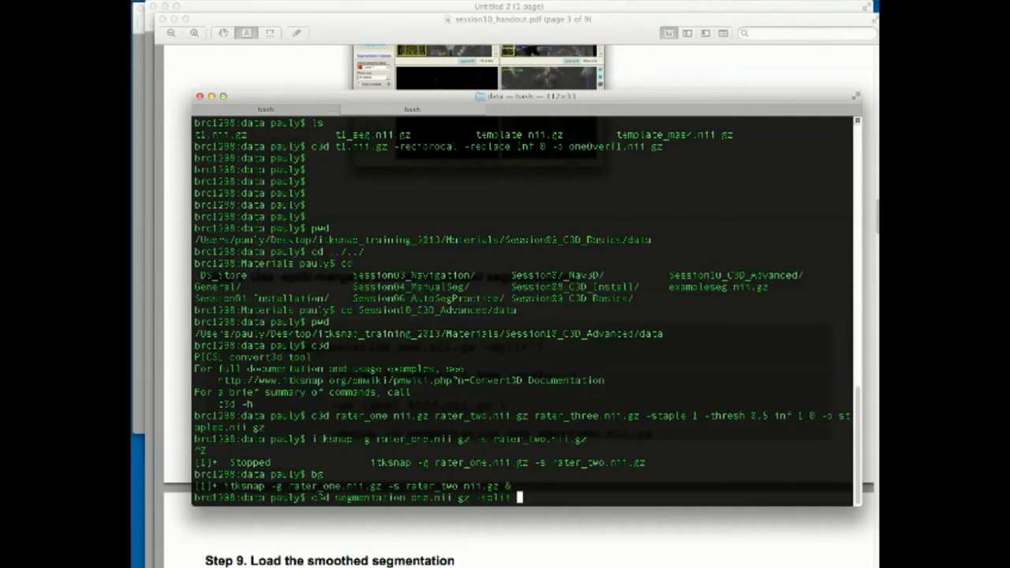
text(-formach -smooth 8.5mm)
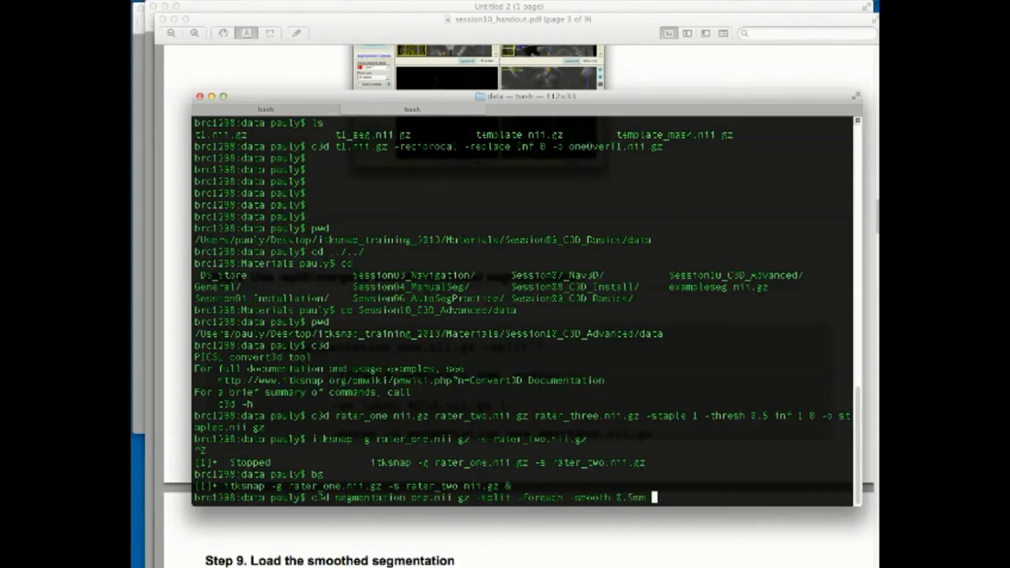
text( -endfor)
text(\)
key(Return)
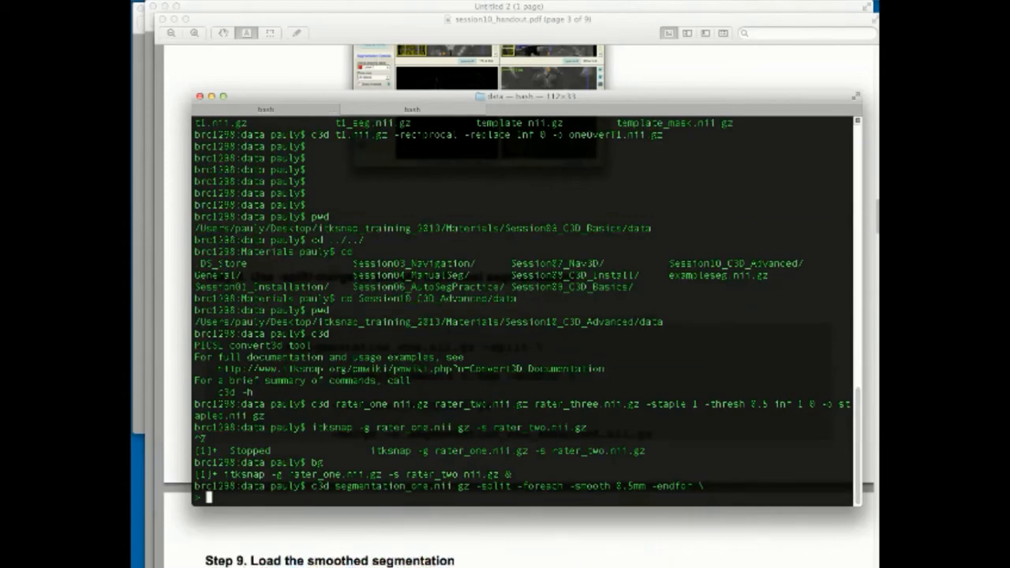
Move the terminal window up off the handout, complete the command with -oo label_%02d.nii.gz -merge segmentation_one_smoothed.nii.gz, and run it.
drag(552, 95, 526, 6)
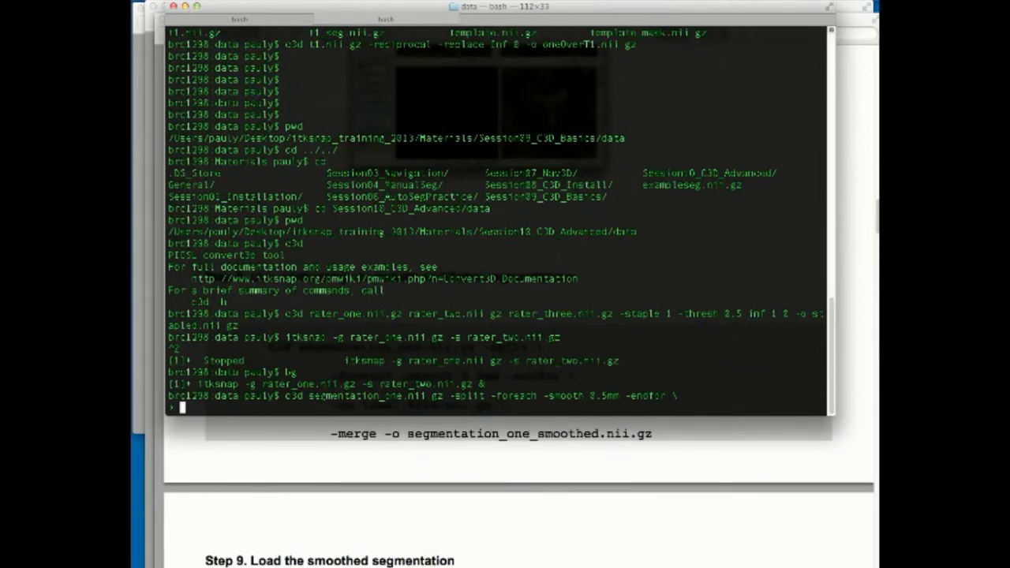
text(-mer)
text(label)
text(_)
text(%)
text(02)
text(d.)
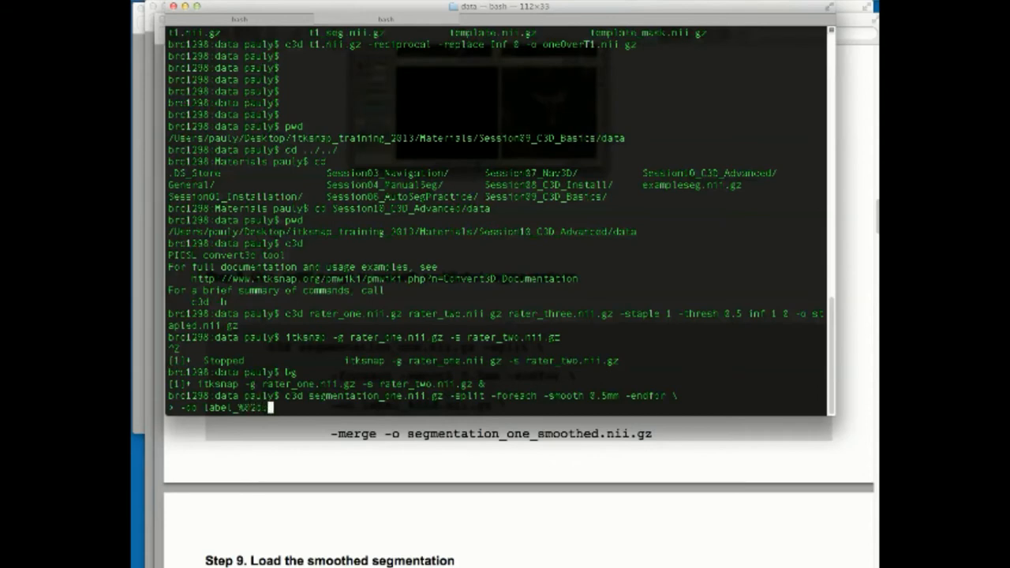
text(nii.gz)
text(-merge)
text(segmentation_)
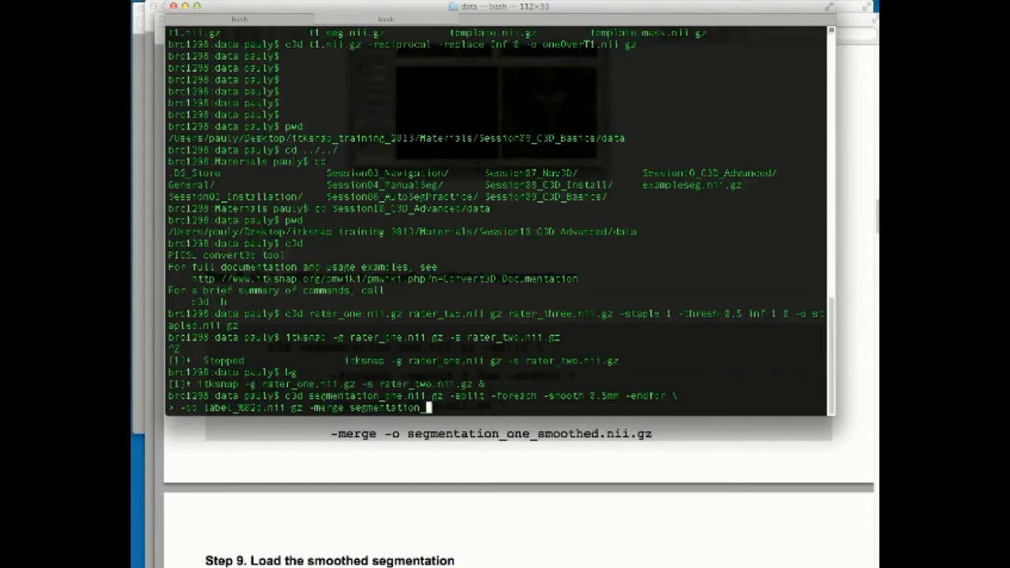
text(one_smoothed.nii.gz)
key(Return)
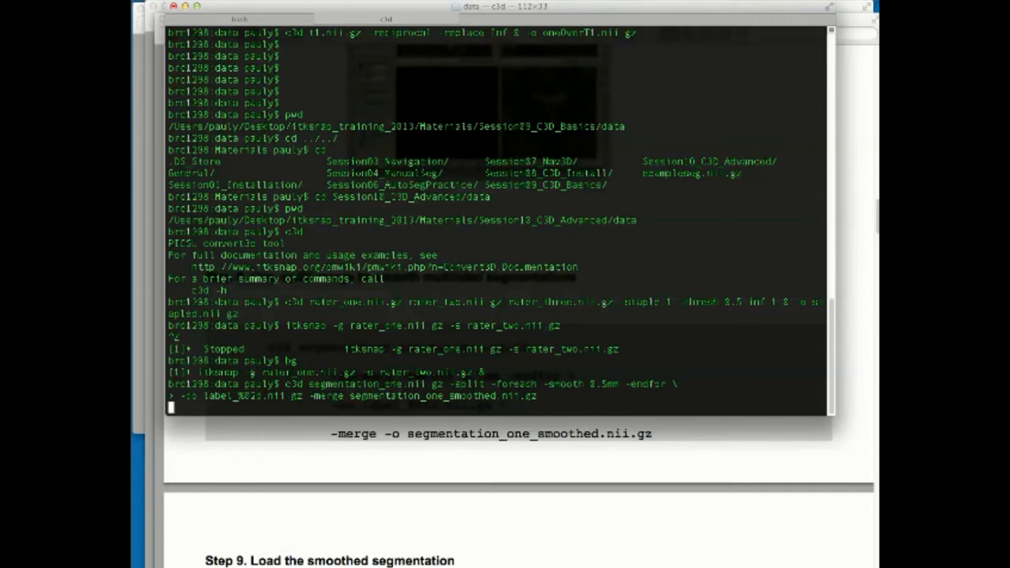
Switch to ITK-SNAP and load segmentation_one_smoothed.nii.gz from the data folder as the segmentation image.
key(super+Tab)
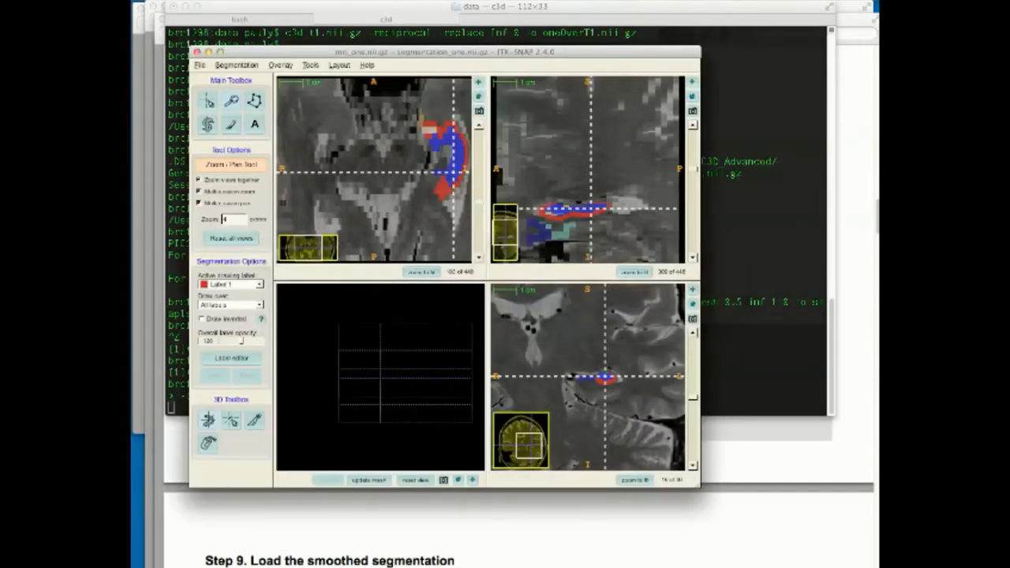
click(236, 64)
click(229, 76)
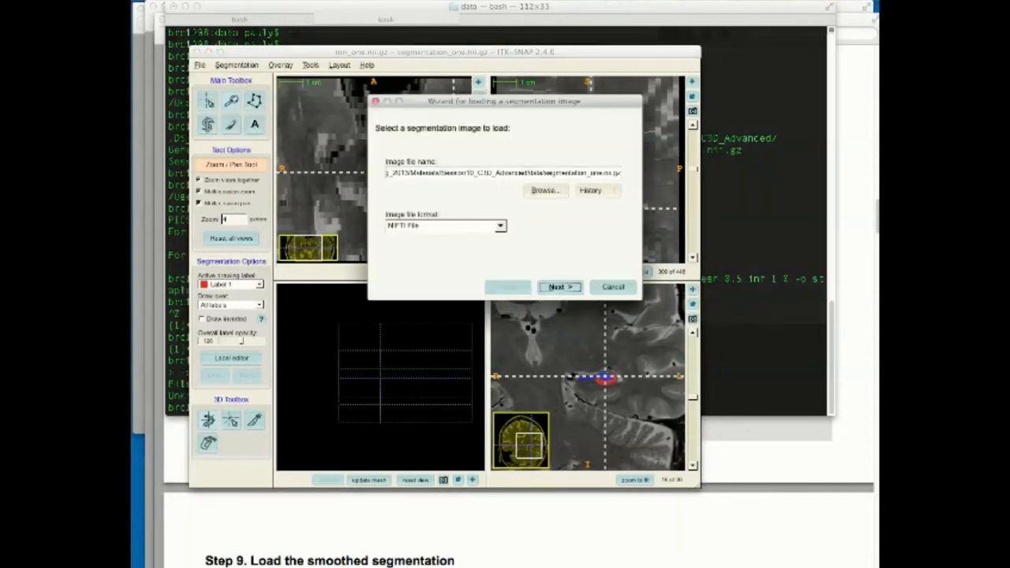
click(544, 191)
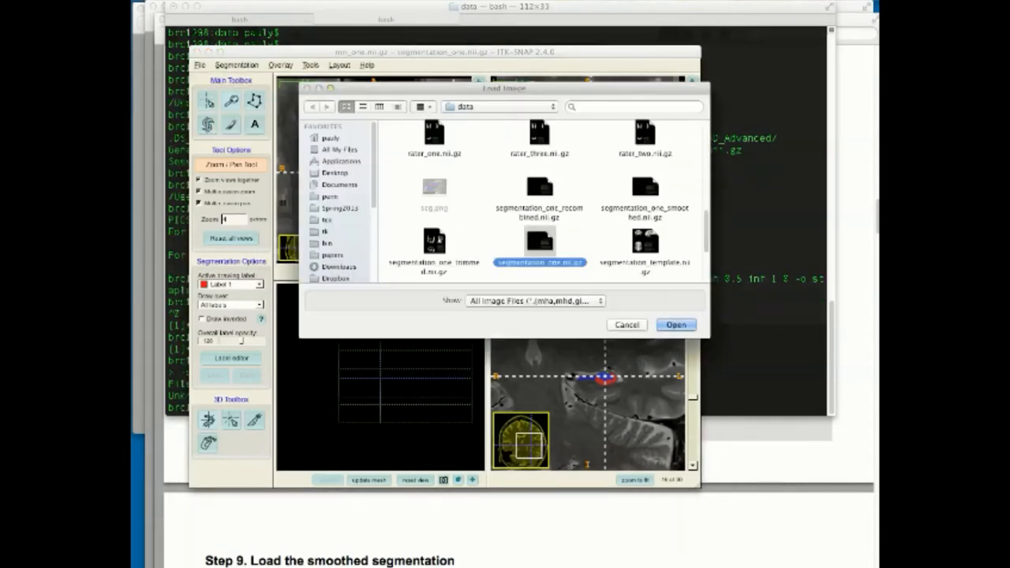
double_click(645, 189)
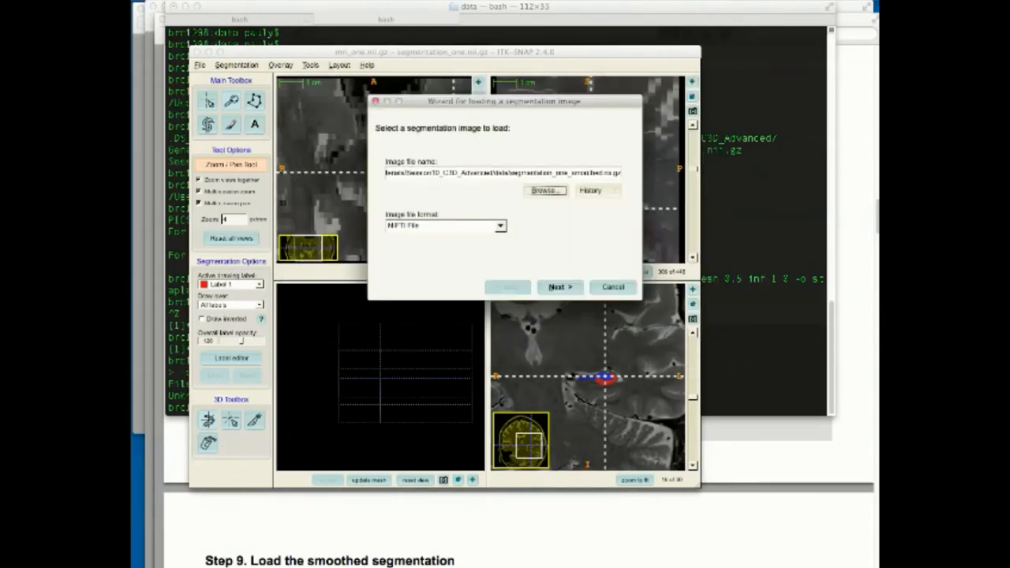
click(560, 288)
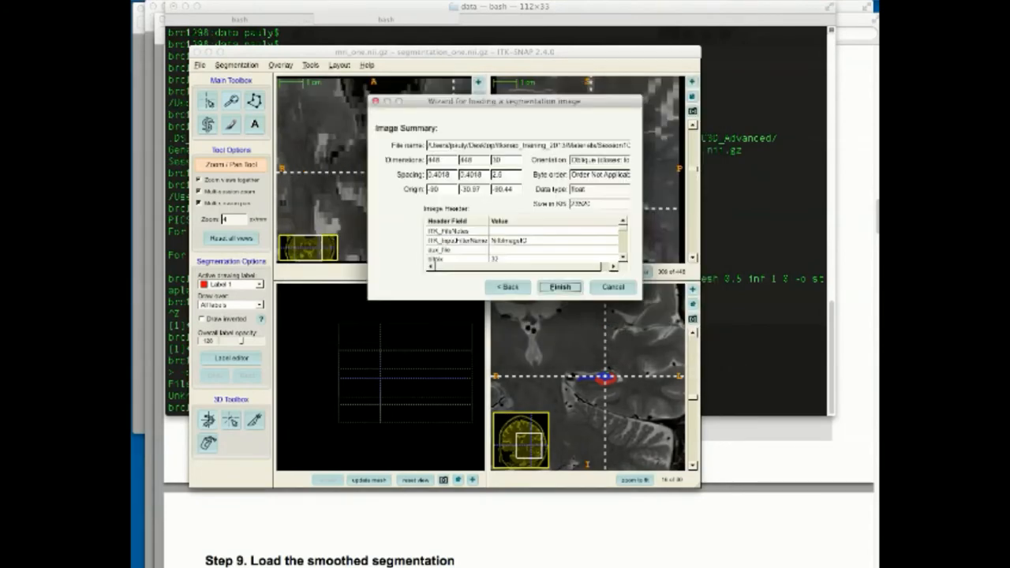
click(560, 287)
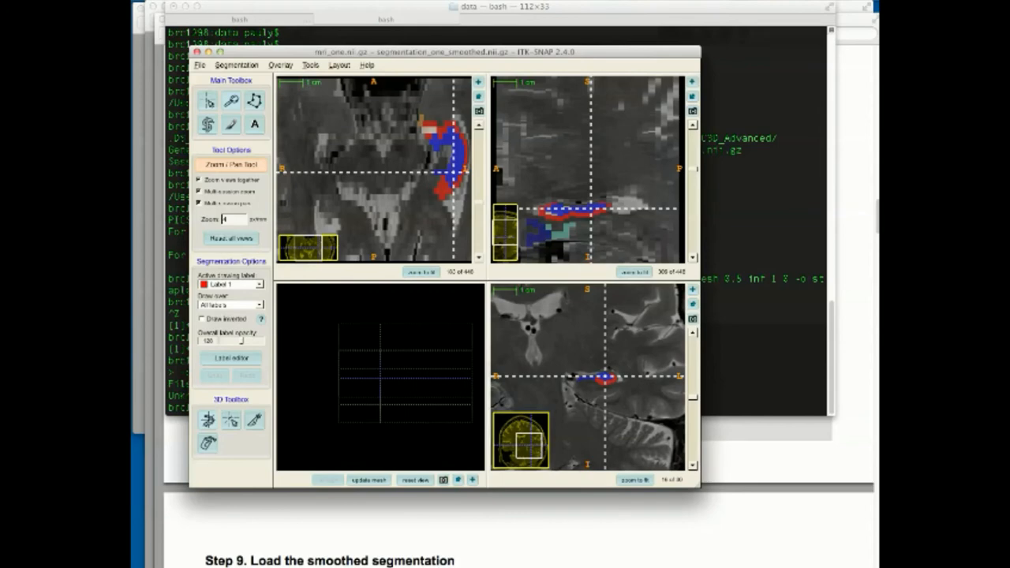
Switch to the Terminal, recall the c3d command, insert -o before segmentation_one_smoothed.nii.gz, and discard the edited line without running it.
key(super+Tab)
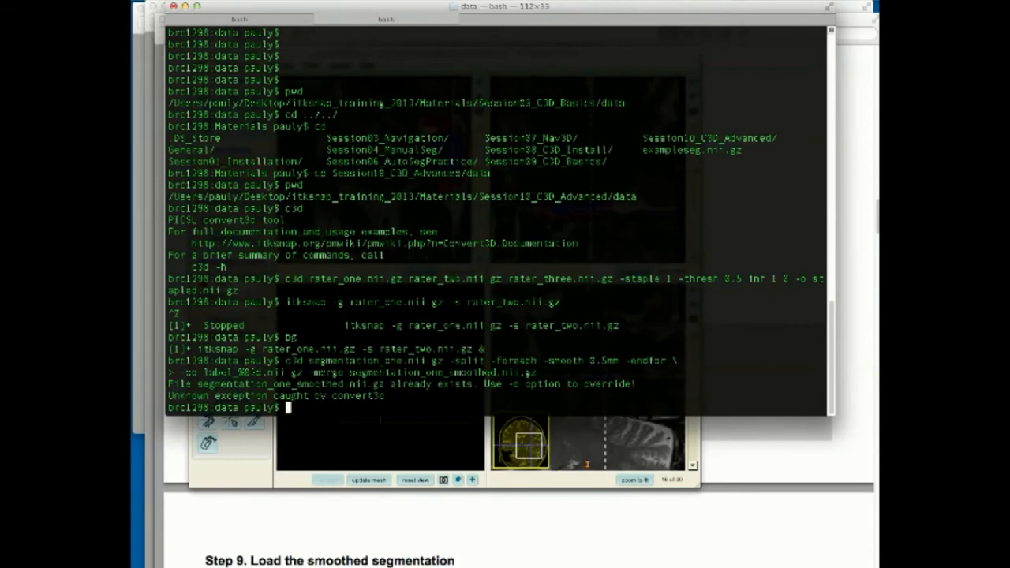
key(Up)
key(Left)
key(Left)
key(Left)
key(Left)
key(Left)
key(Left)
key(Left)
key(Left)
key(Left)
key(Left)
key(Left)
key(Left)
key(Left)
key(Left)
key(Left)
key(Left)
key(Left)
key(Left)
key(Left)
key(Left)
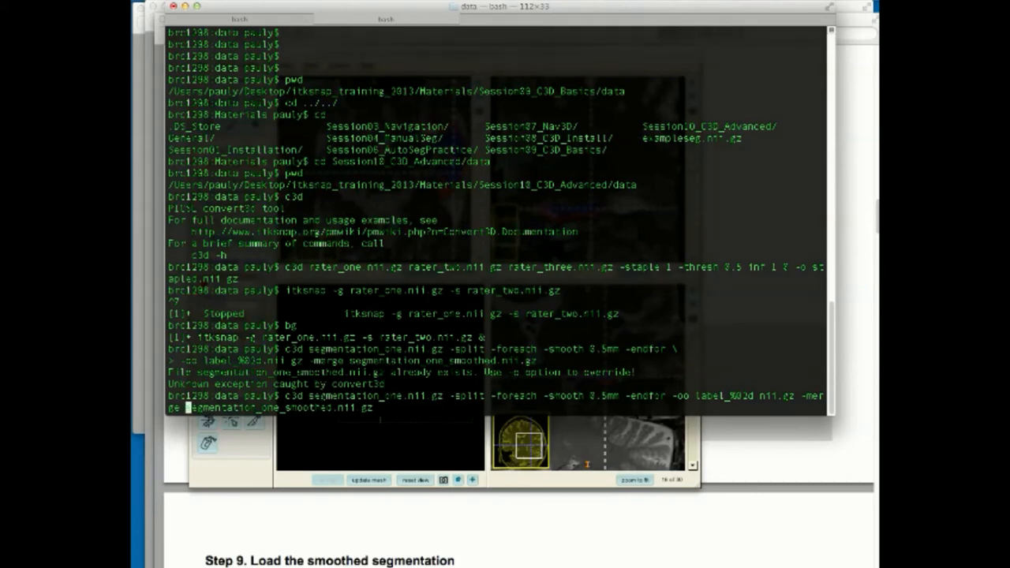
text(-o)
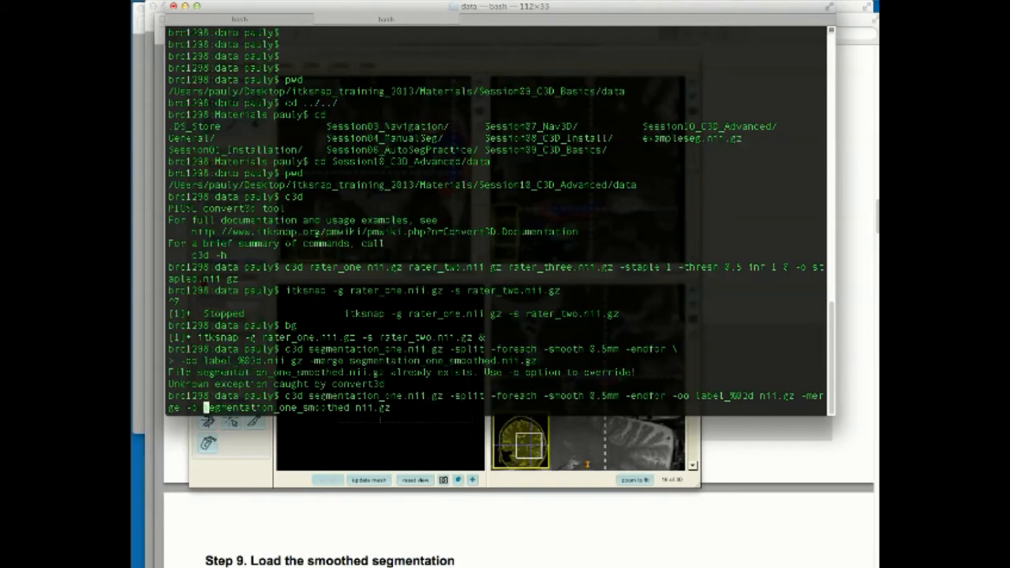
key(Down)
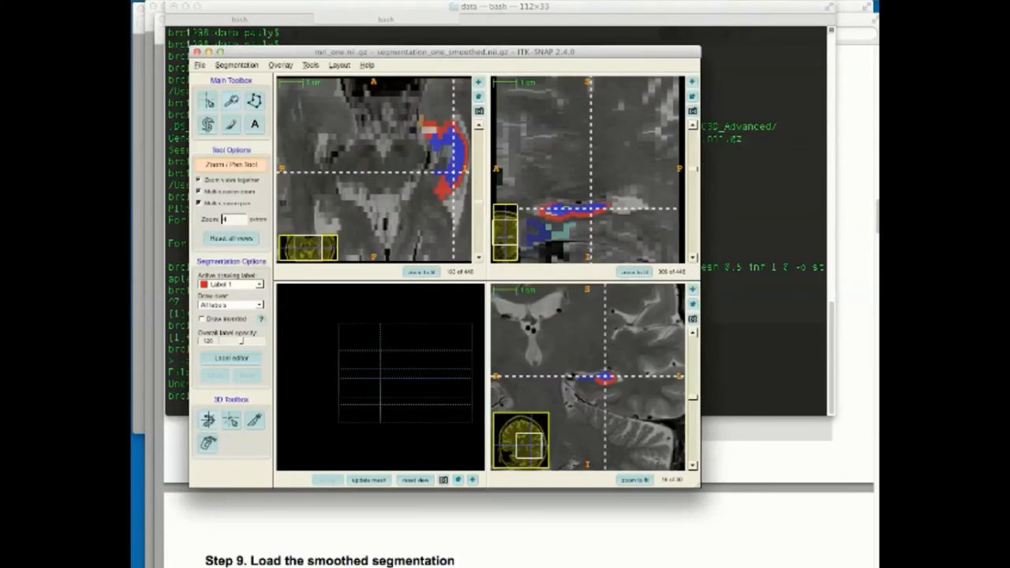
Add label_01.nii.gz from the data folder as a greyscale overlay on the MRI in ITK-SNAP.
click(280, 64)
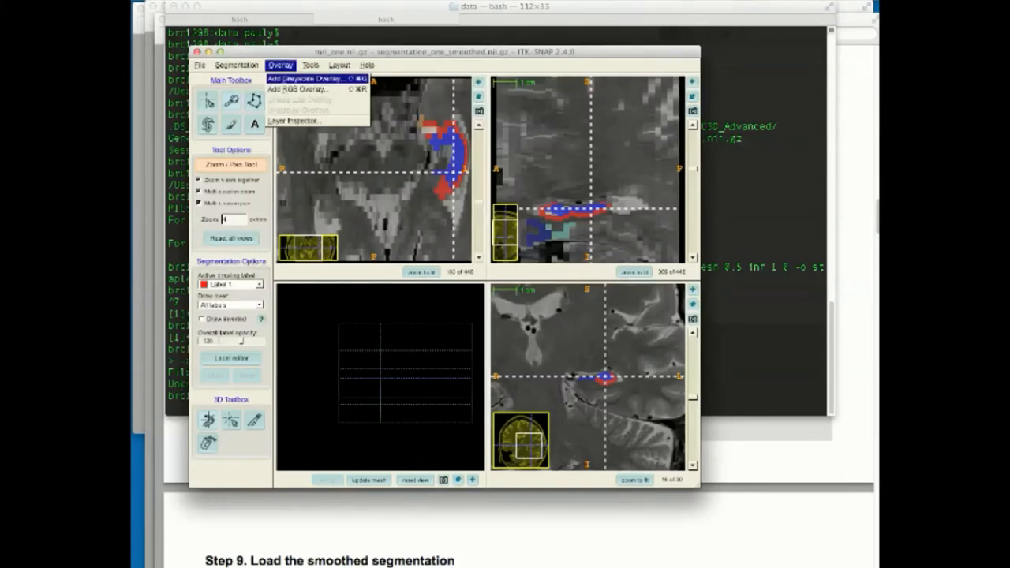
click(316, 80)
click(545, 190)
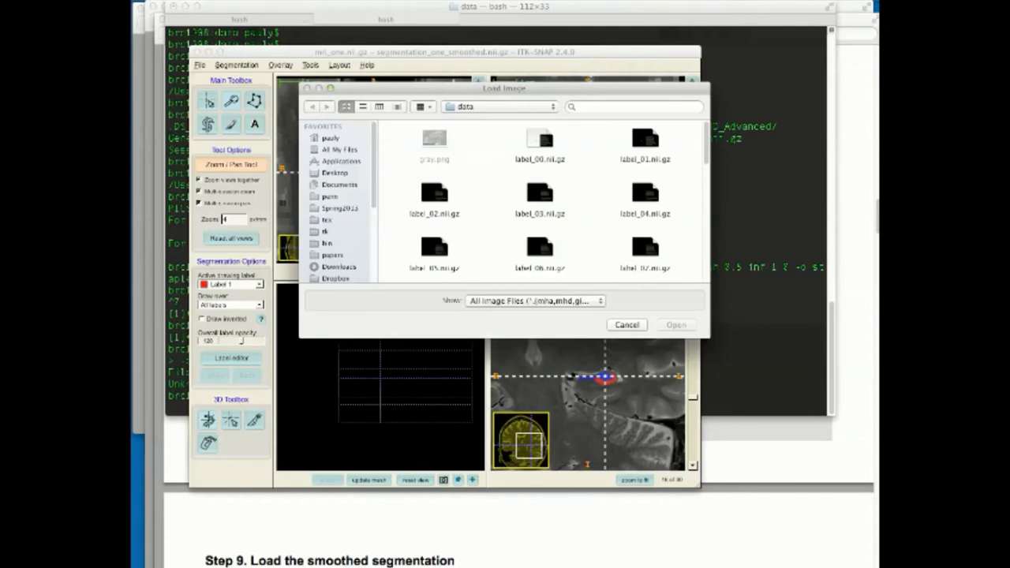
double_click(645, 140)
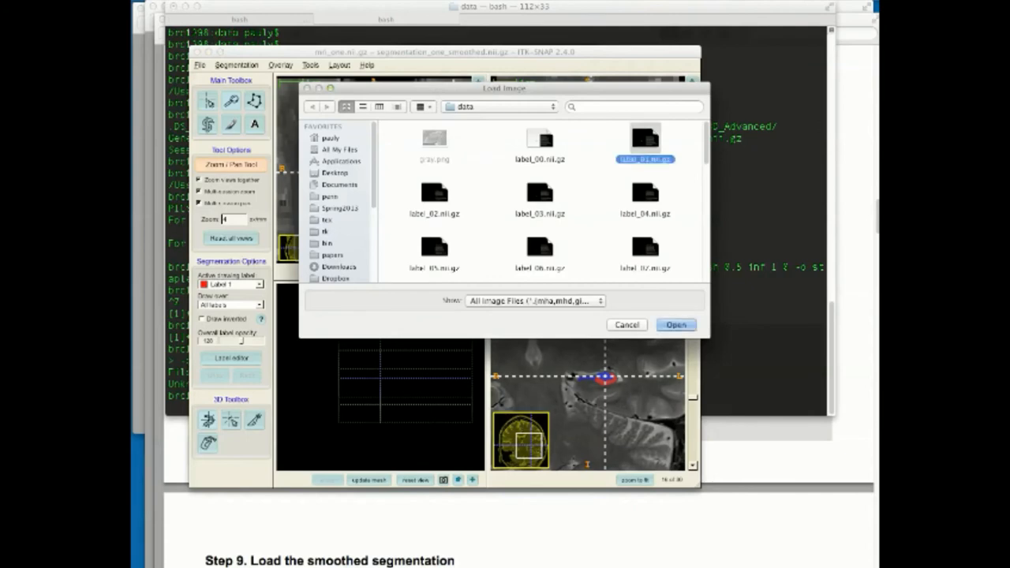
key(Return)
key(Return)
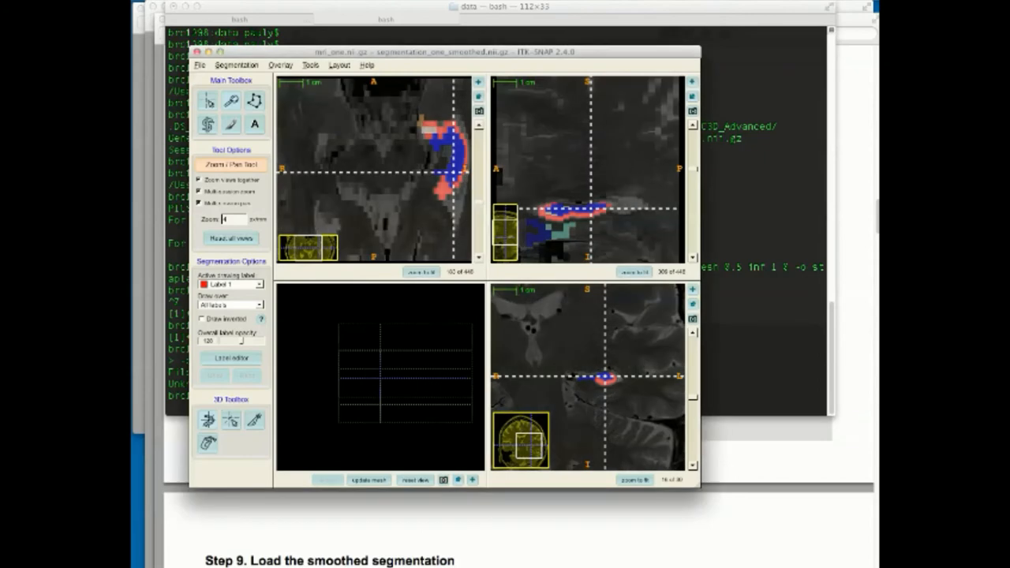
Hide the segmentation and vary the opacity of the label_01 overlay to compare it with the underlying MRI.
key(s)
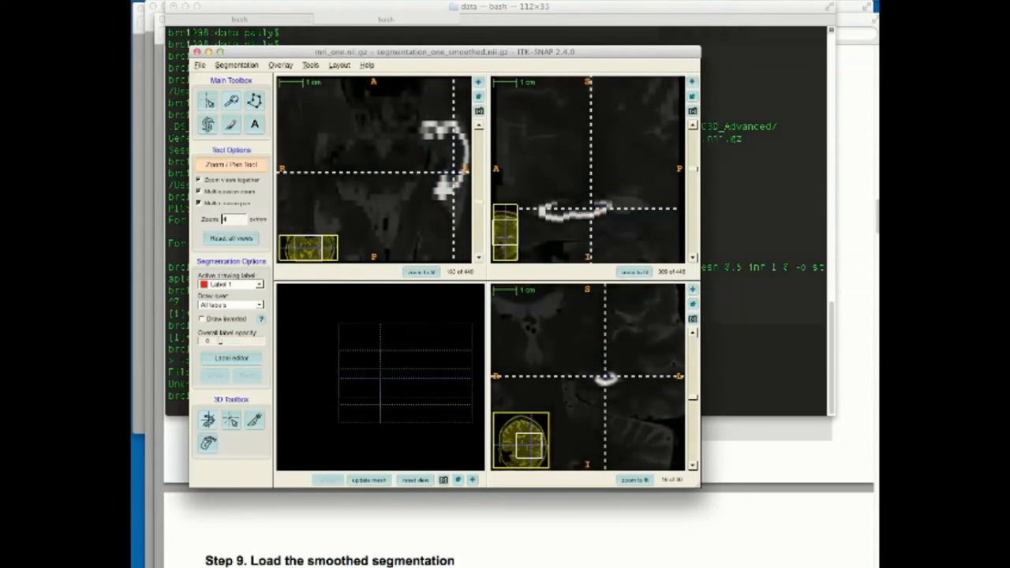
key(e)
key(e)
key(e)
key(e)
key(q)
key(q)
key(q)
key(q)
key(q)
key(q)
key(q)
key(q)
key(e)
key(e)
key(e)
key(e)
key(e)
key(e)
key(e)
key(e)
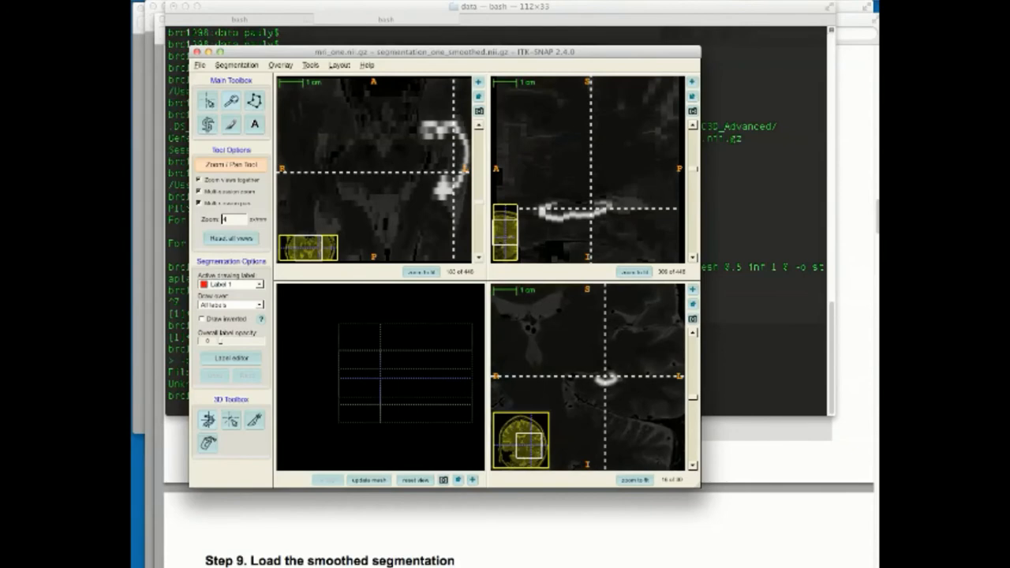
Fade the label_01 overlay out completely and show the smoothed segmentation again.
key(q)
key(q)
key(q)
key(q)
key(q)
key(q)
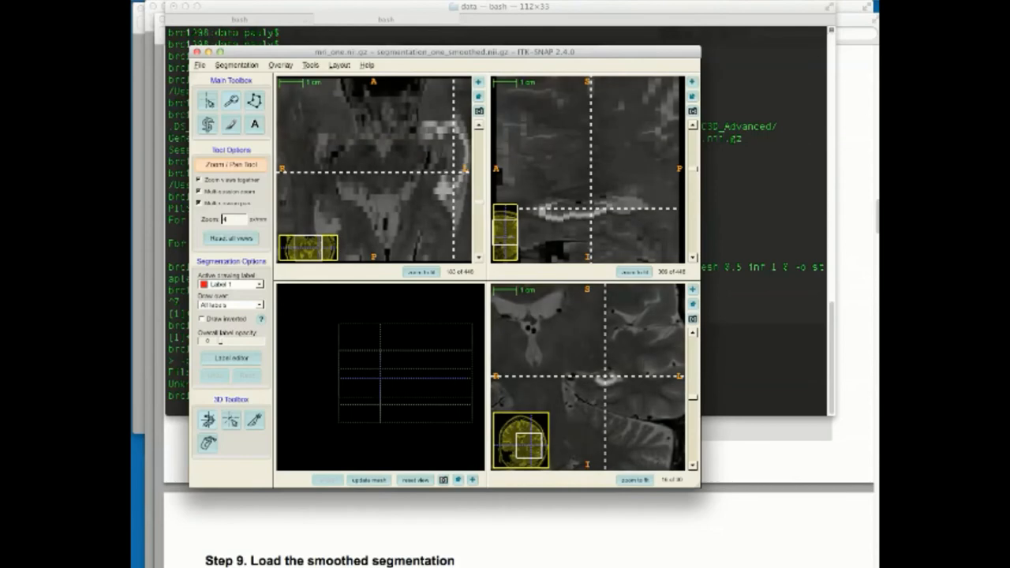
key(q)
key(q)
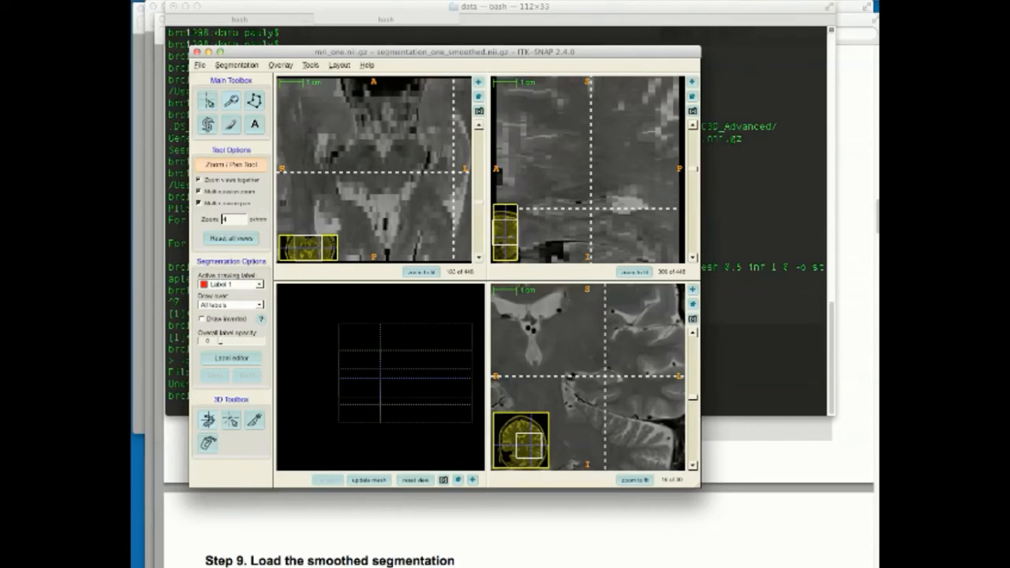
key(s)
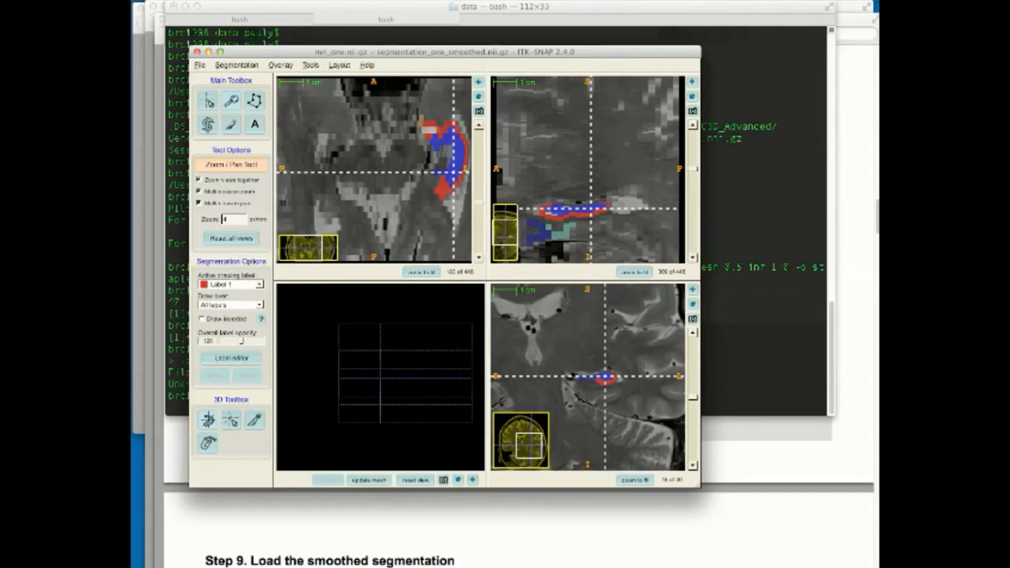
Switch to the Terminal and run c3d label_*nii.gz -vote -o segmentation_one_recombined.nii.gz to combine the label images.
key(super+Tab)
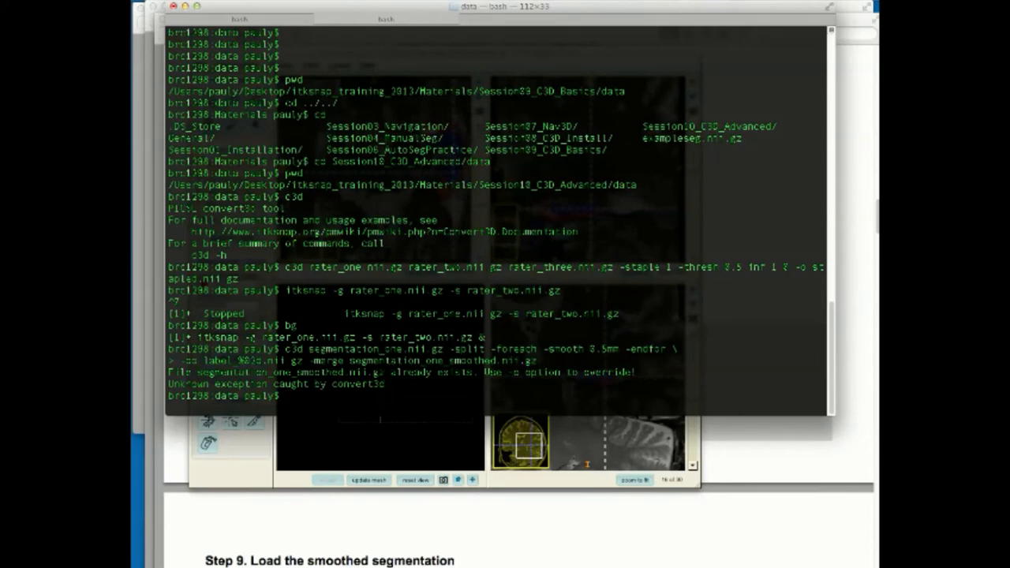
text(c3d label_*b)
key(BackSpace)
text(nii.gz)
text(-vote )
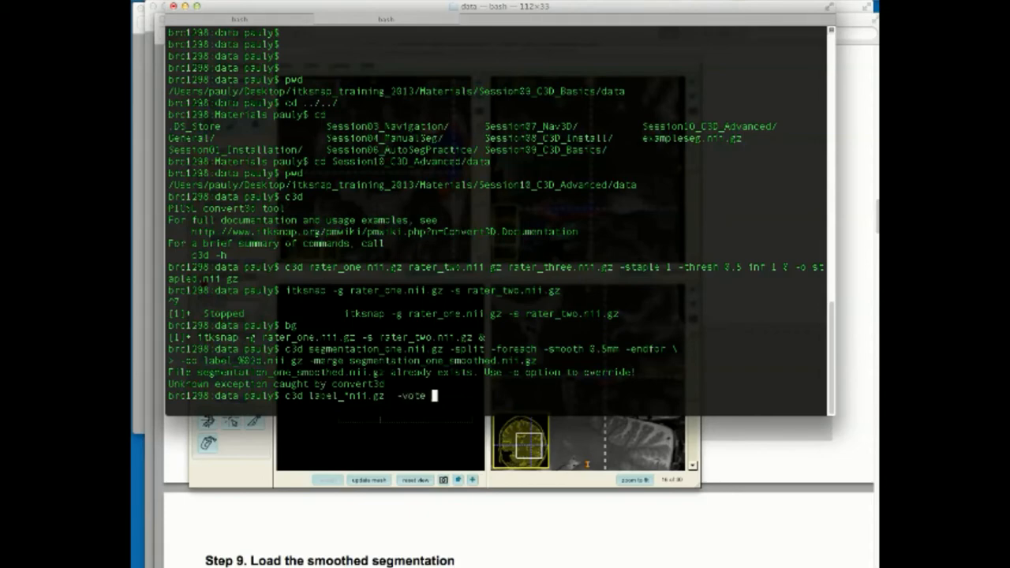
text(-o segmentation_one_recombined.nii.gz)
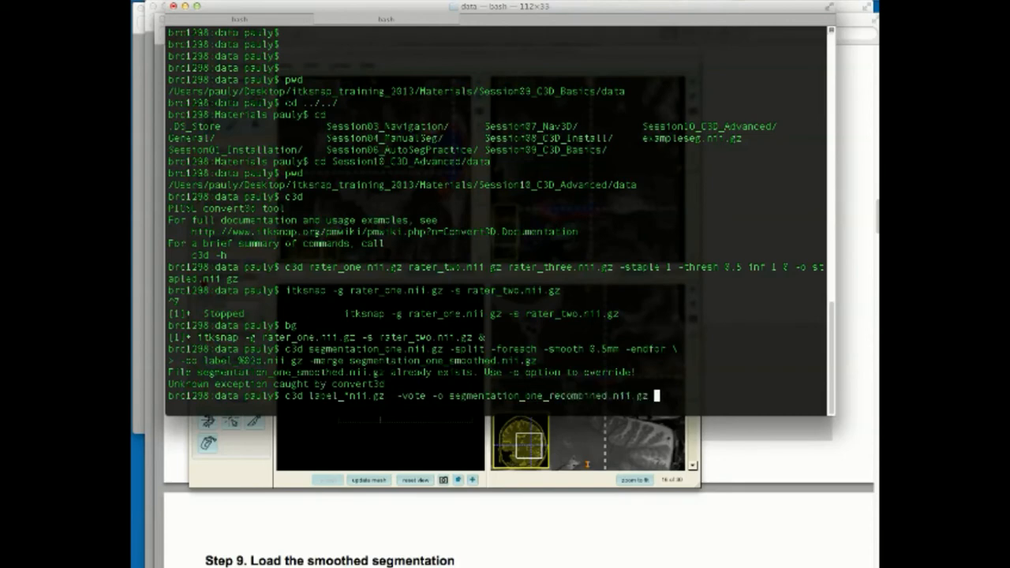
key(Return)
Switch to ITK-SNAP and load the previously used segmentation_one.nii.gz as the segmentation image.
key(super+Tab)
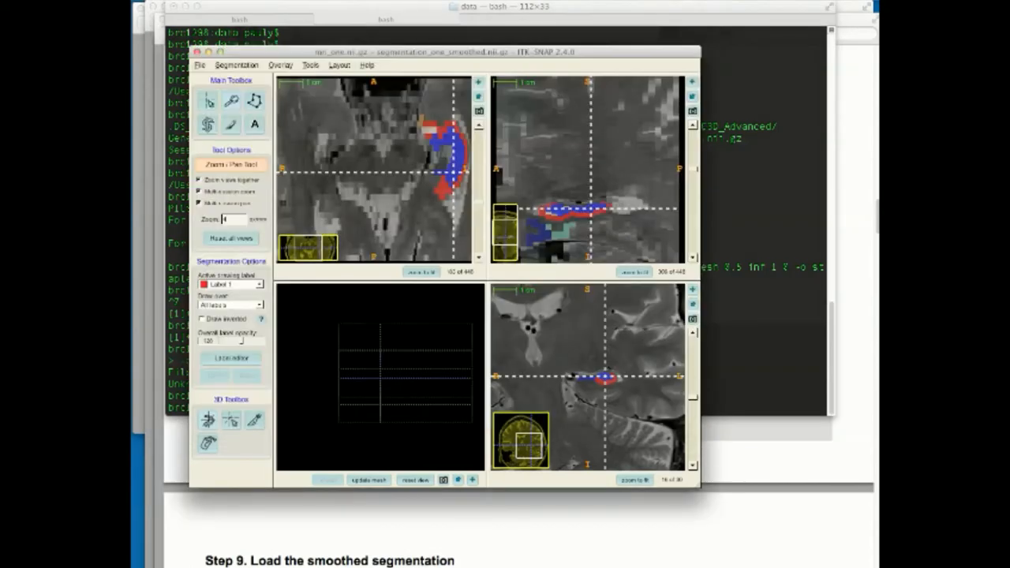
click(257, 284)
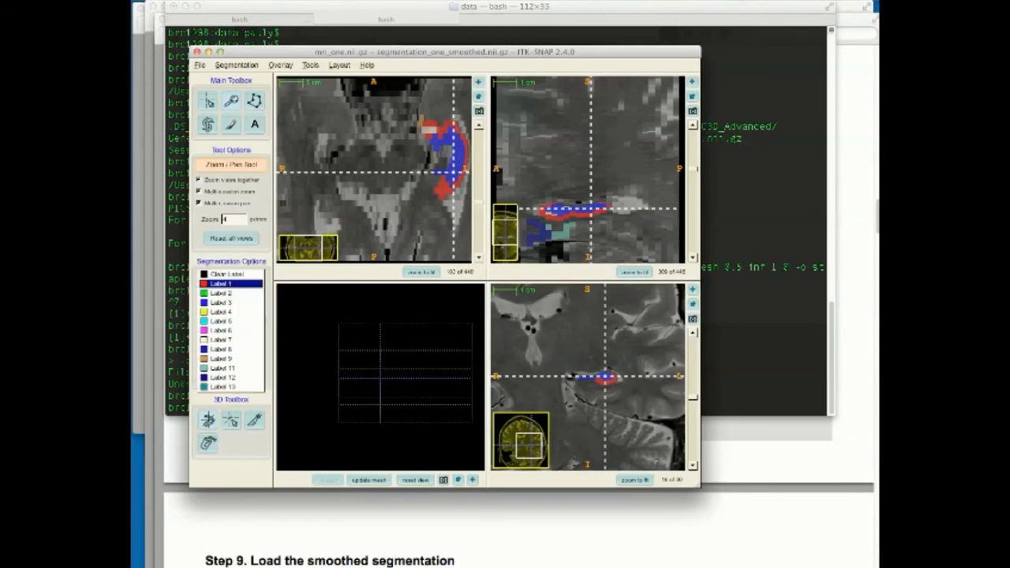
key(Escape)
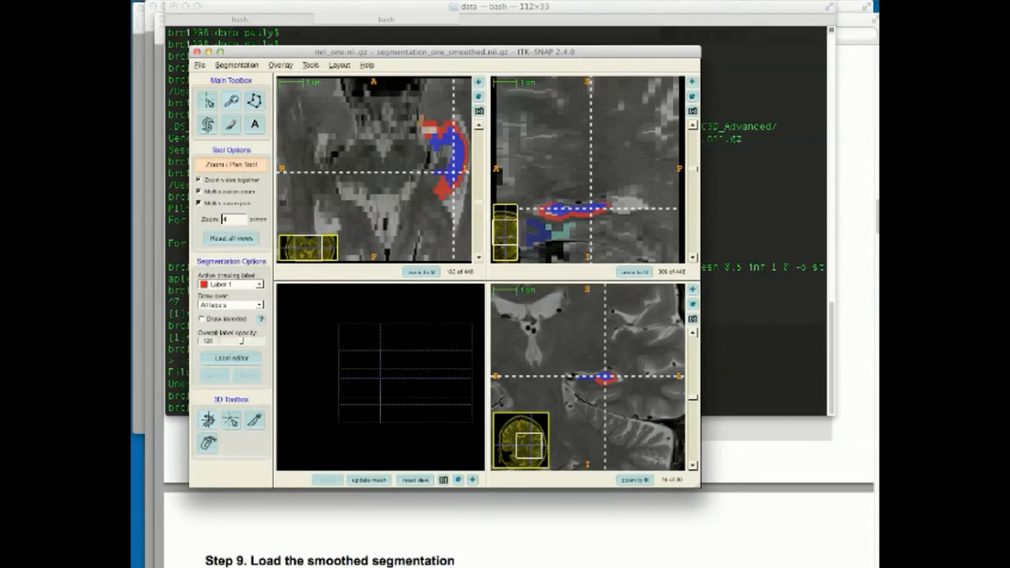
click(236, 65)
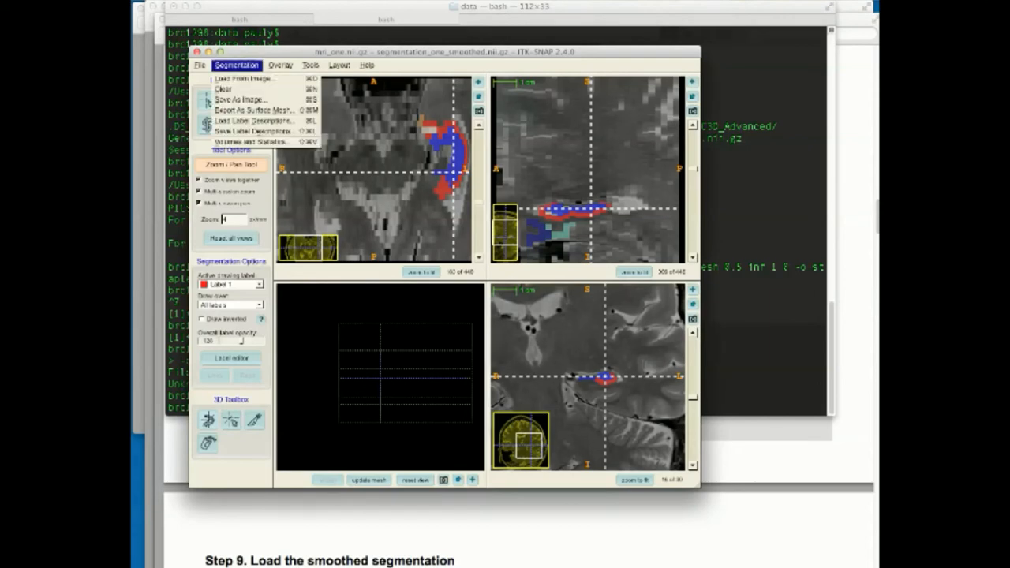
click(236, 80)
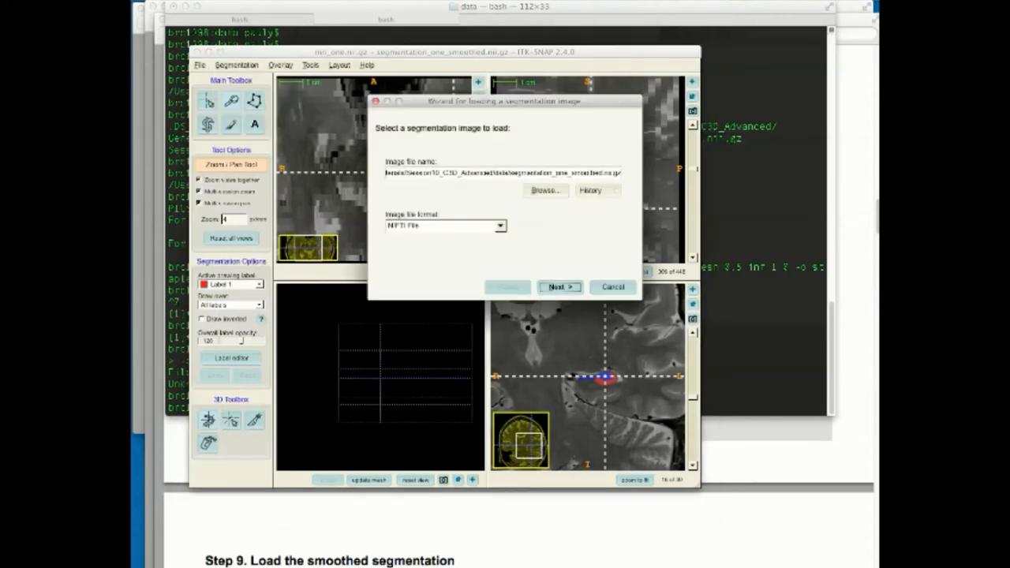
click(598, 190)
click(597, 217)
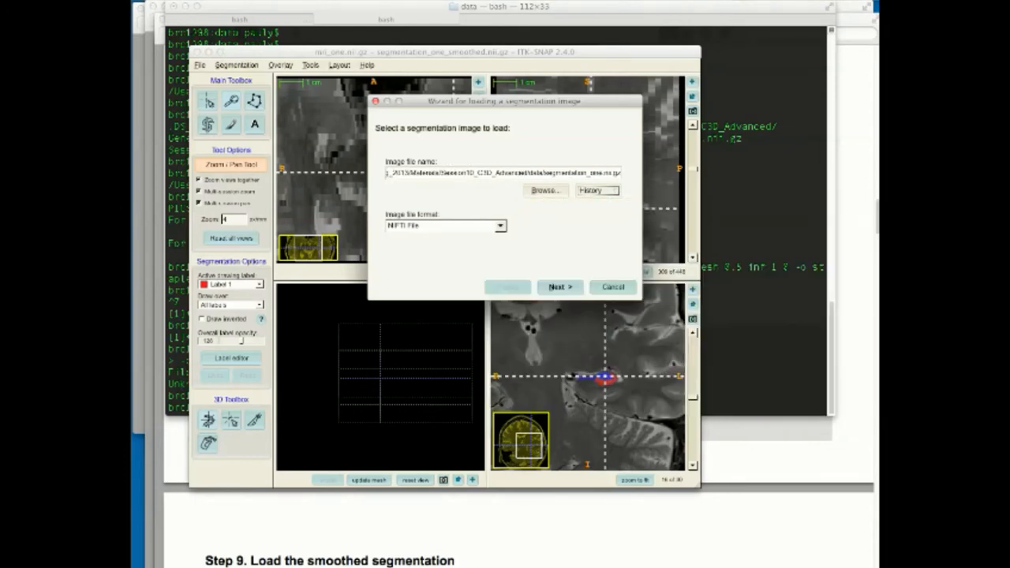
click(559, 287)
click(559, 288)
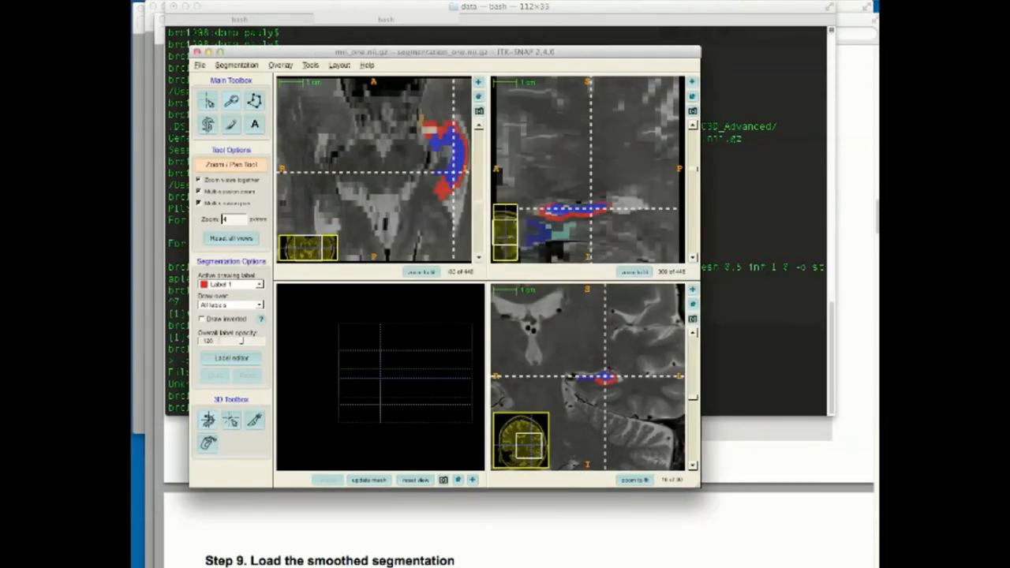
Examine the list of drawing labels in the original segmentation for gaps in the numbering, leaving Label 1 active.
click(231, 285)
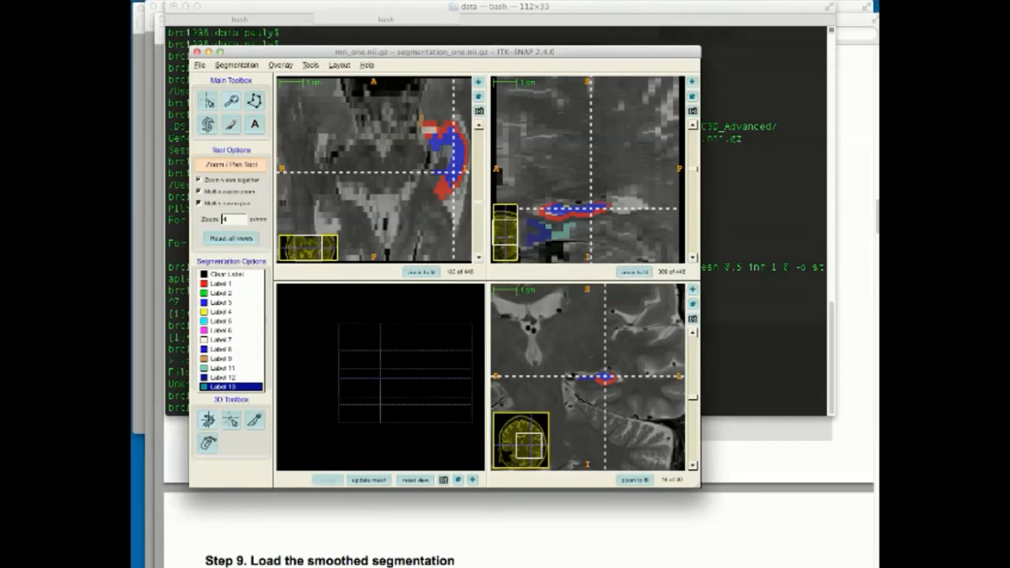
key(Up)
key(Up)
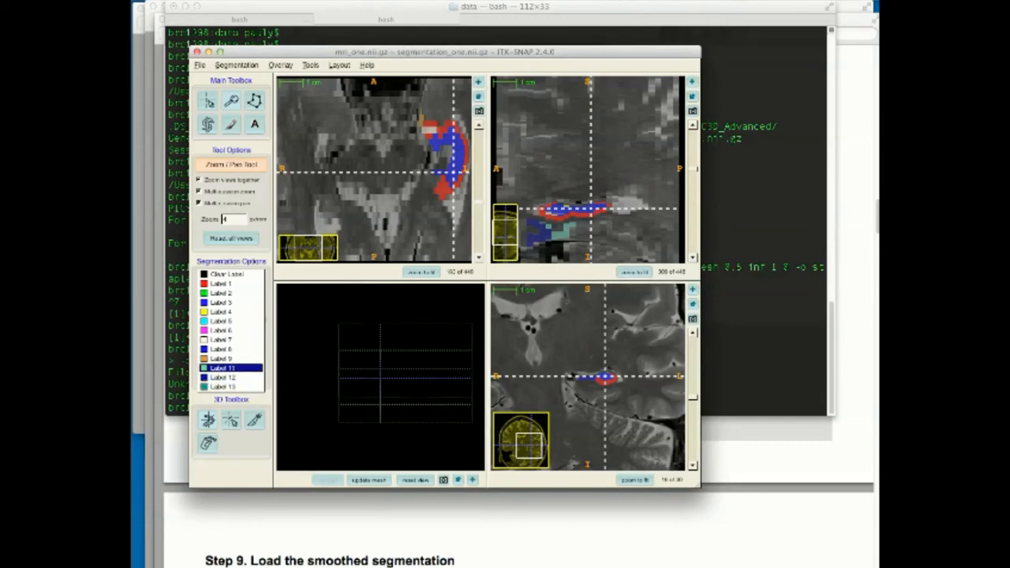
key(Up)
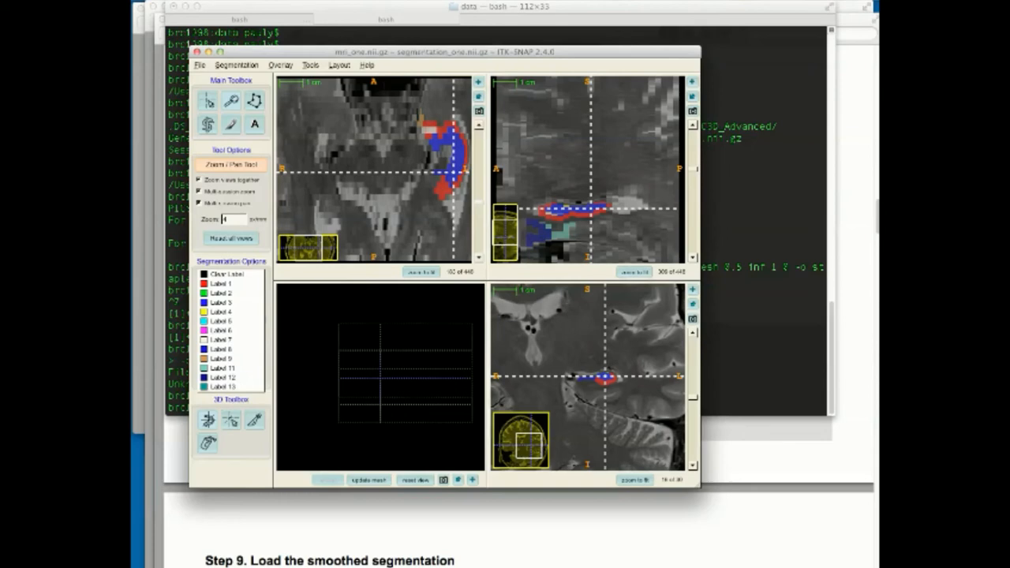
key(Escape)
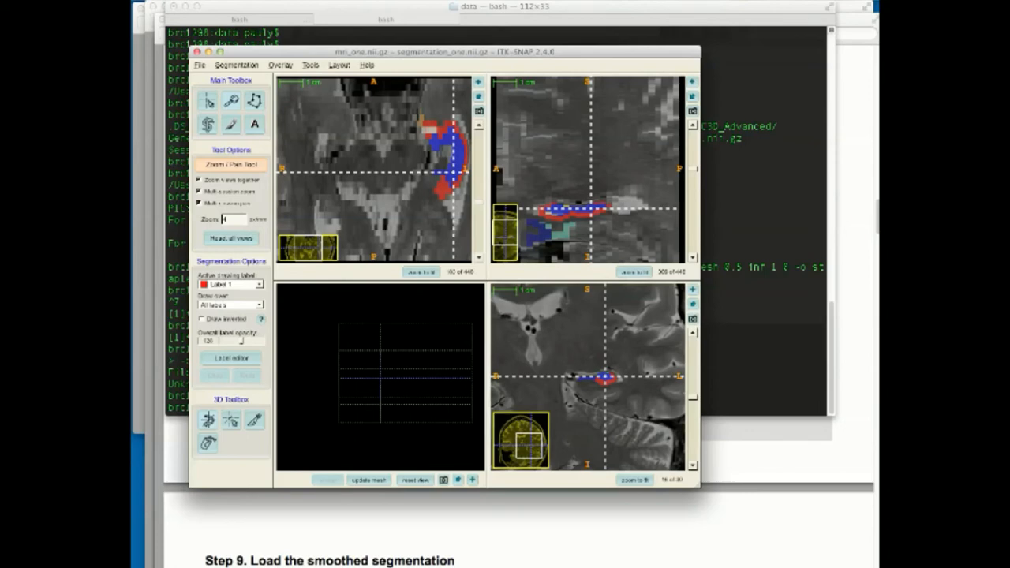
Check the c3d command in the Terminal and load segmentation_one_recombined.nii.gz from the data folder as the segmentation in ITK-SNAP.
key(super+Tab)
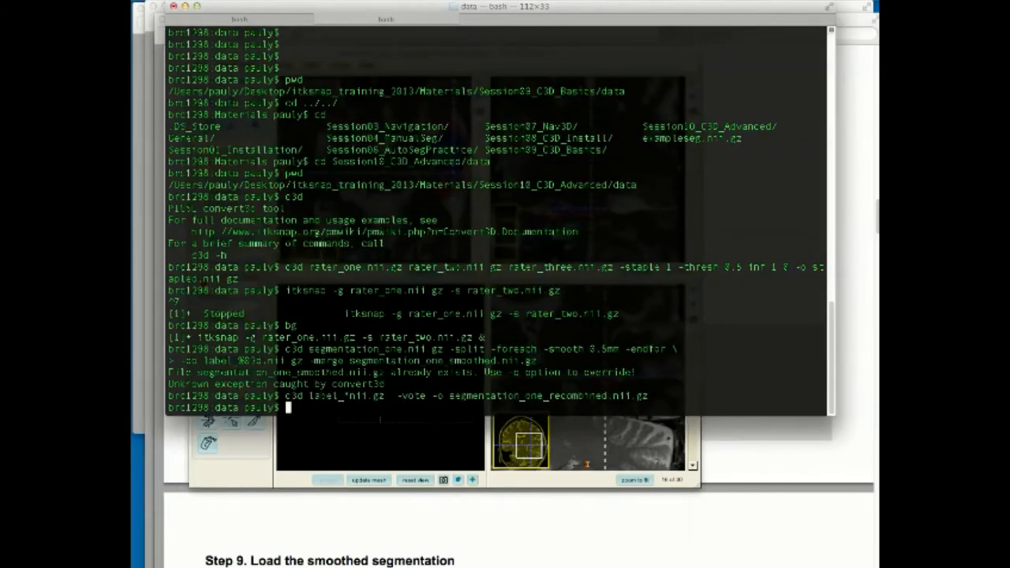
key(super+Tab)
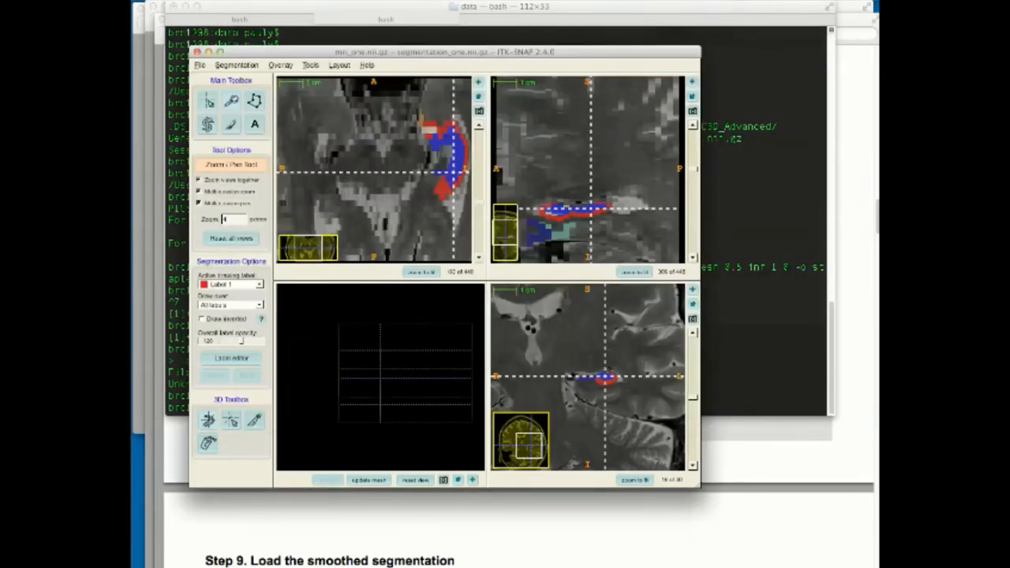
click(236, 64)
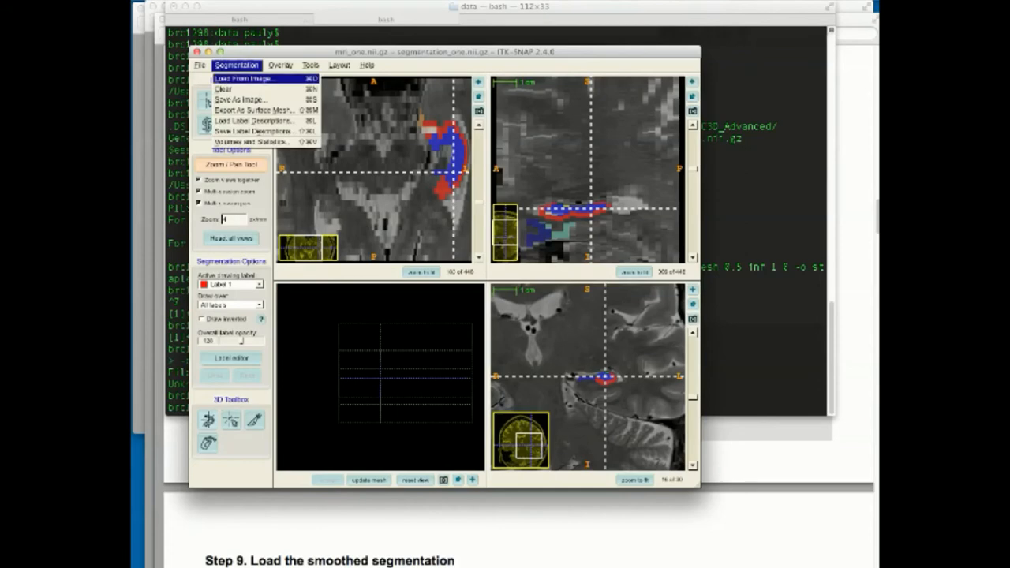
click(245, 79)
click(545, 191)
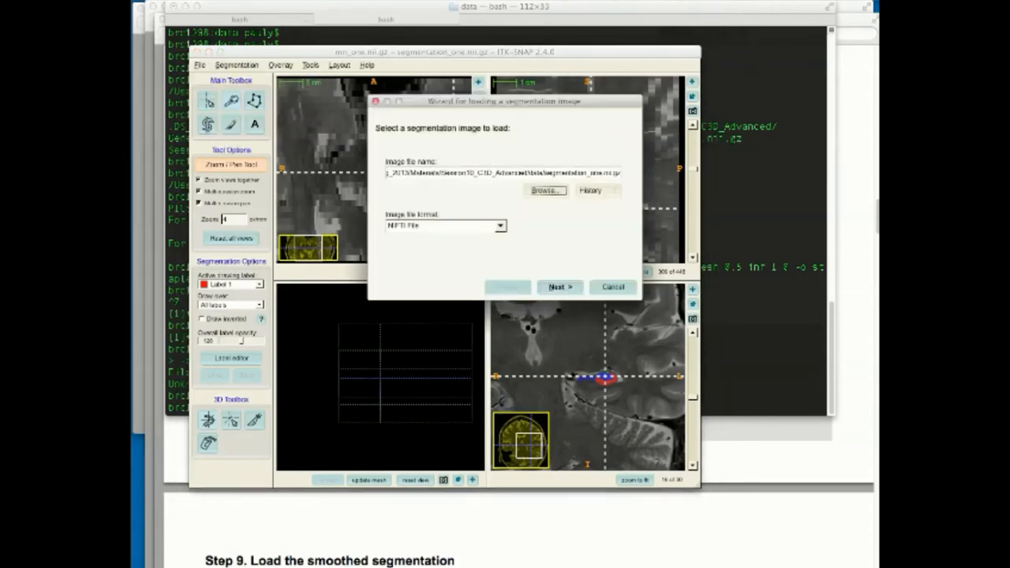
scroll(540, 202, down, 3)
scroll(540, 202, up, 2)
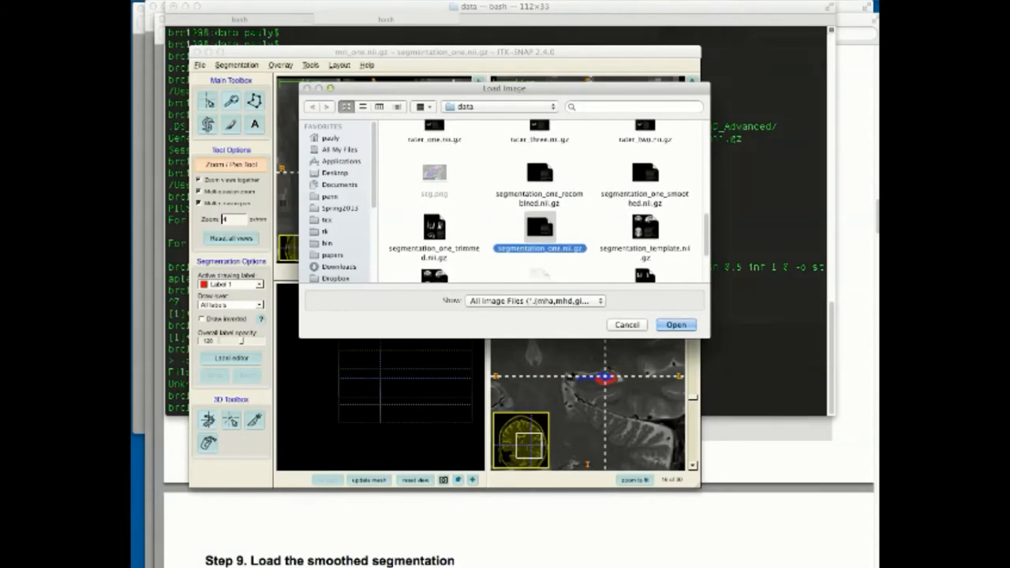
double_click(540, 173)
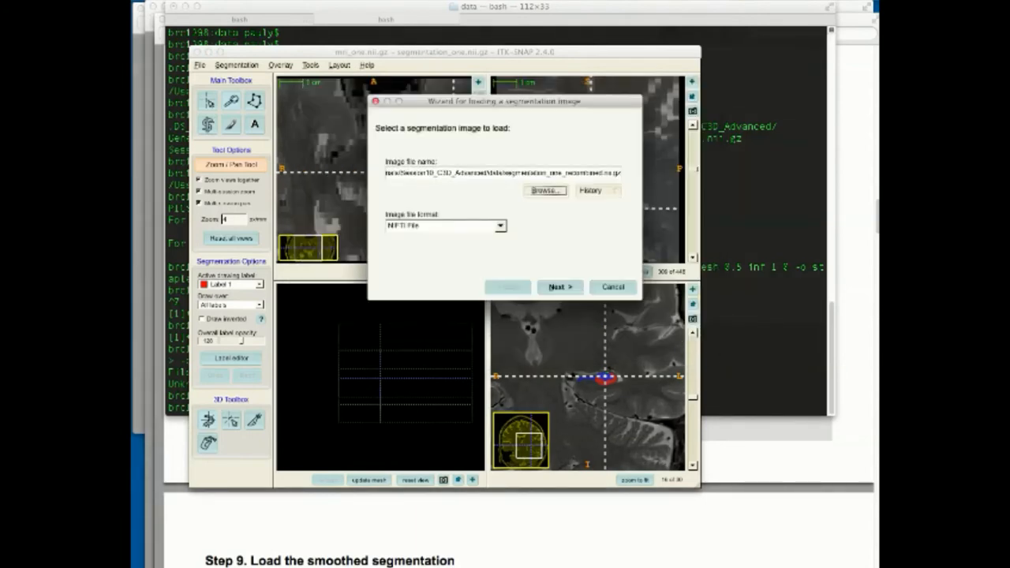
click(561, 288)
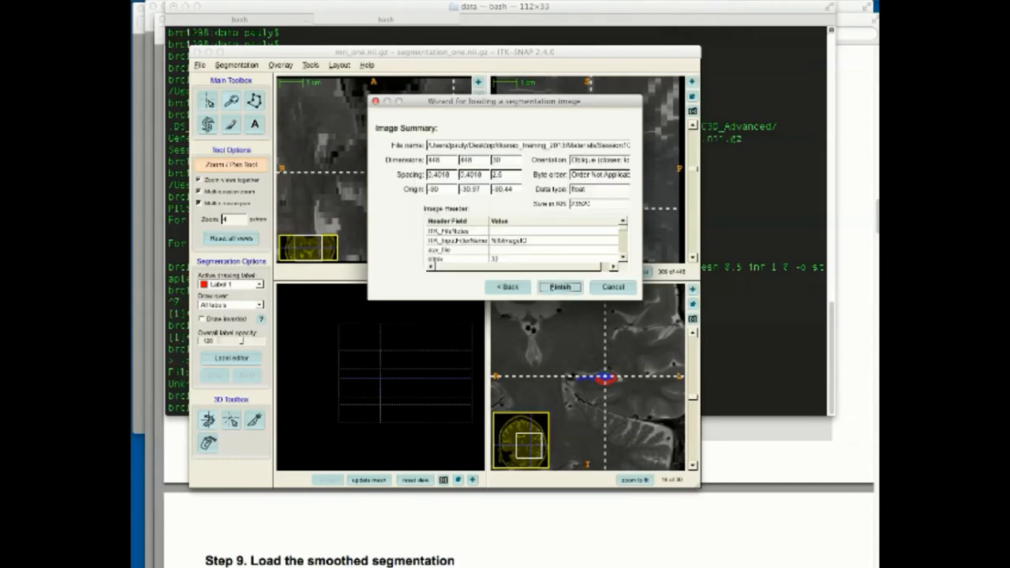
key(Return)
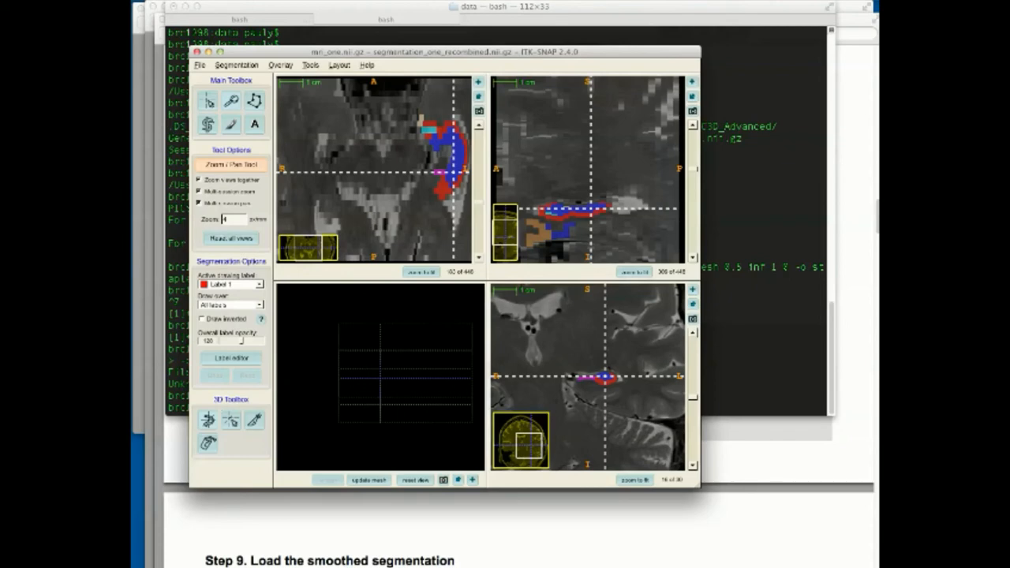
Switch to Keynote and play the Session10_C3D_Advanced.key slideshow from the Exercise 10-B slide on producing screenshots.
key(super+Tab)
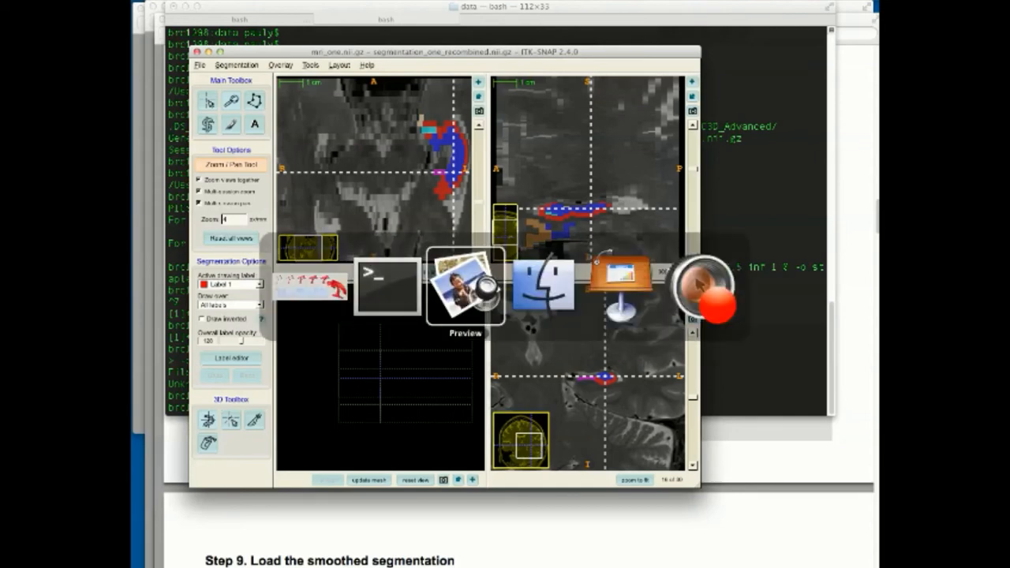
key(super+Tab)
key(super+Tab)
key(super+Tab)
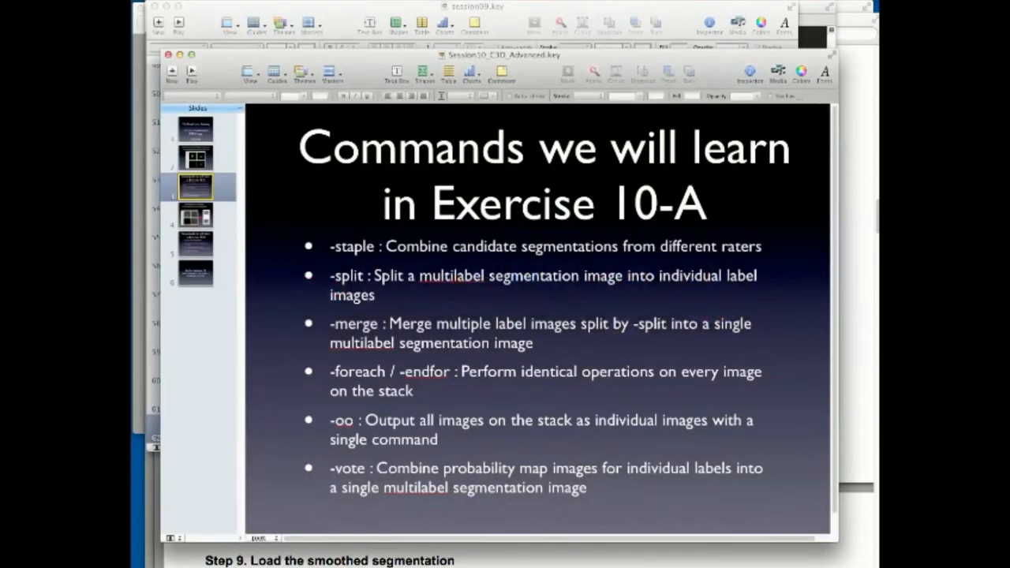
key(Down)
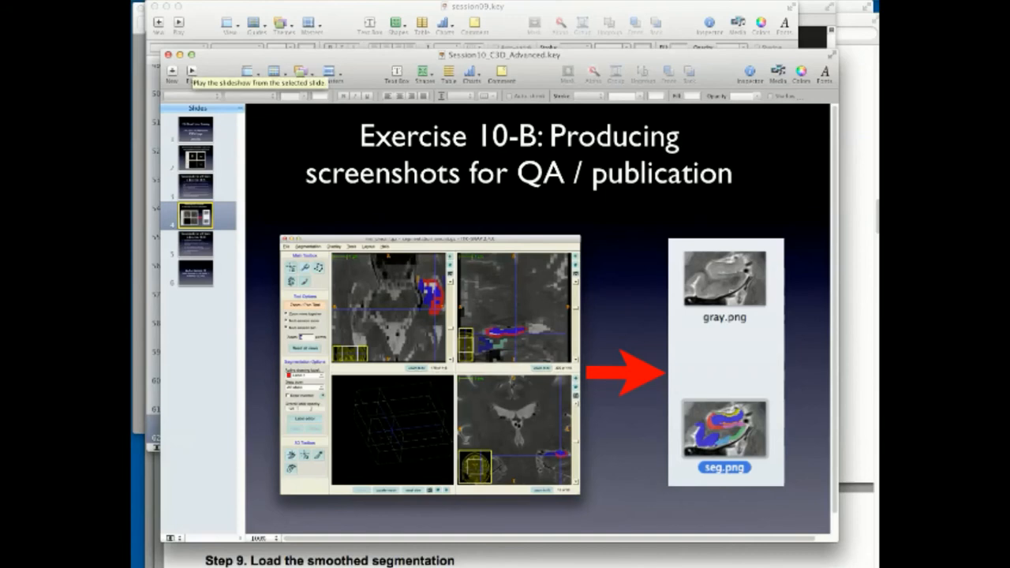
click(191, 71)
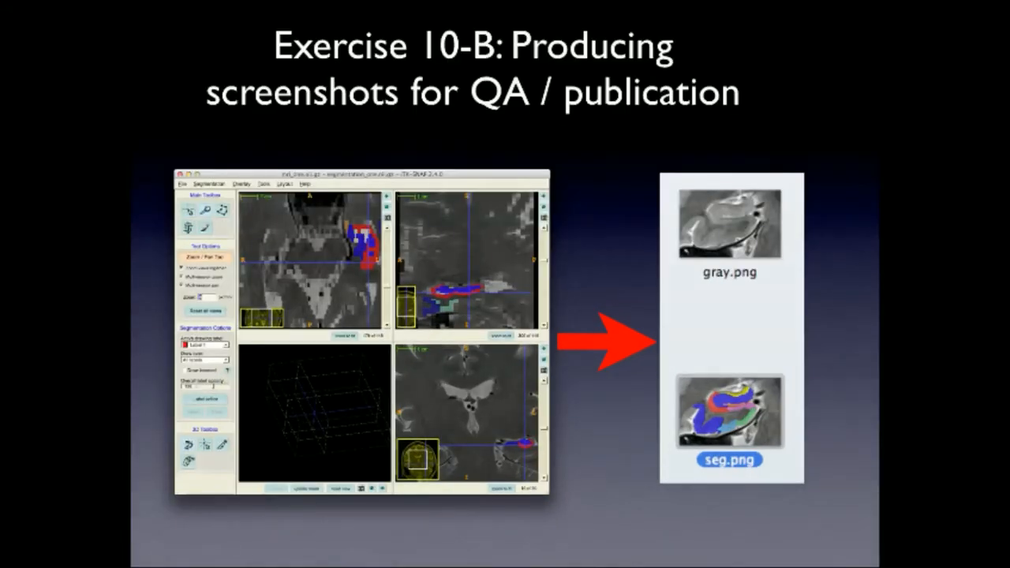